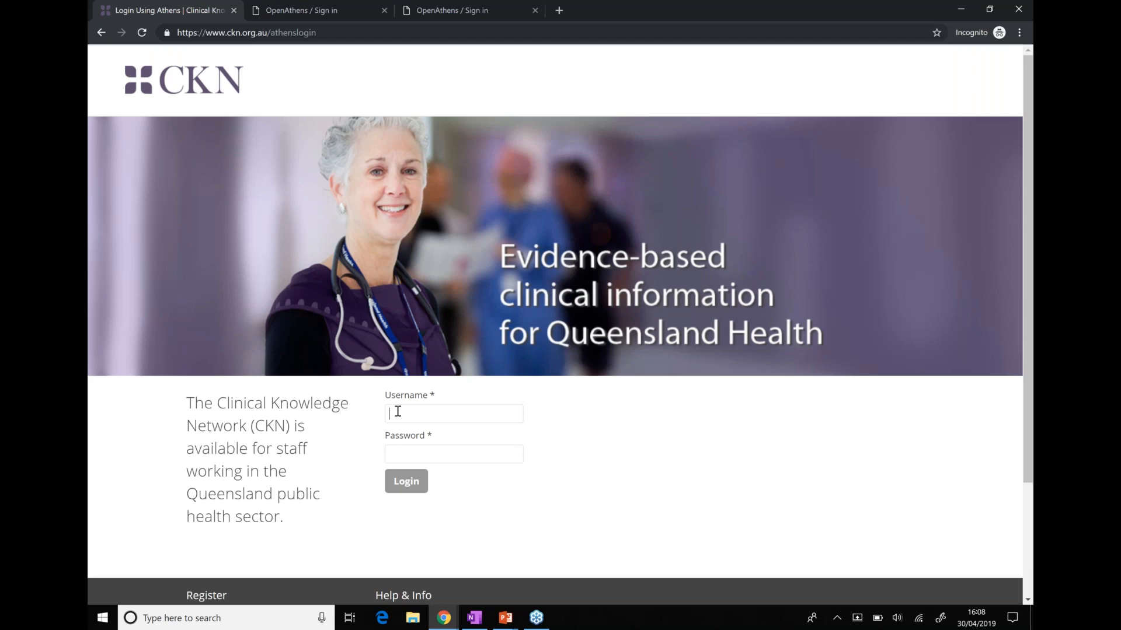
Enter the CKN username and password into the Athens login fields
type("•••••••••••••")
Submit the CKN login and place the cursor in the CKN search box
key("Return")
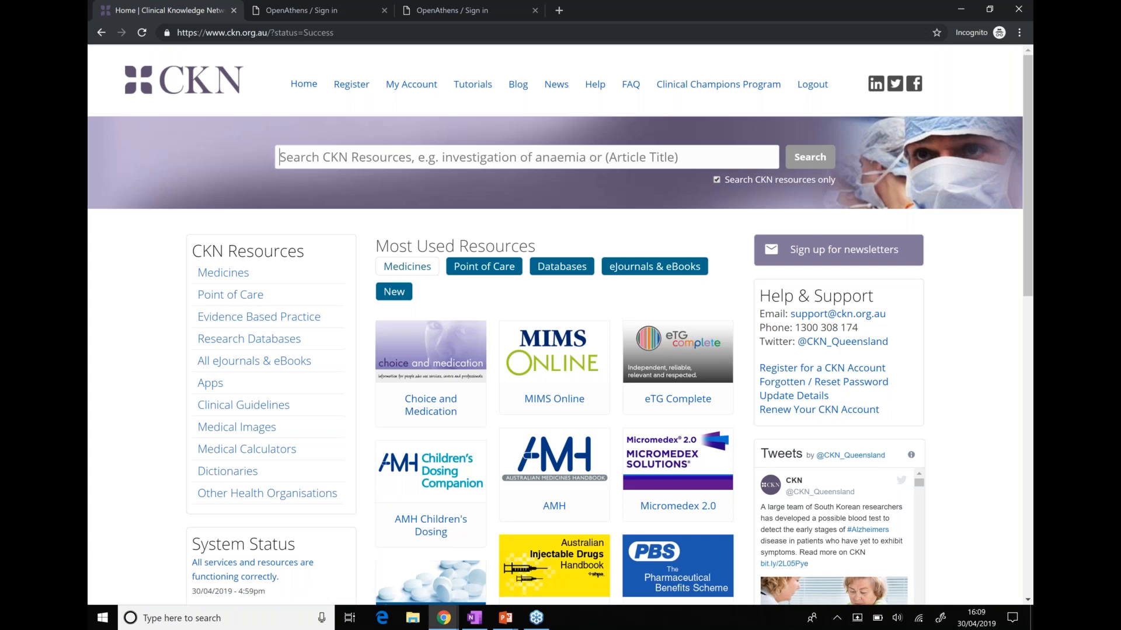
left_click(503, 153)
Search CKN Discovery for 'blood' and scroll down through the results
type("blood")
key("Return")
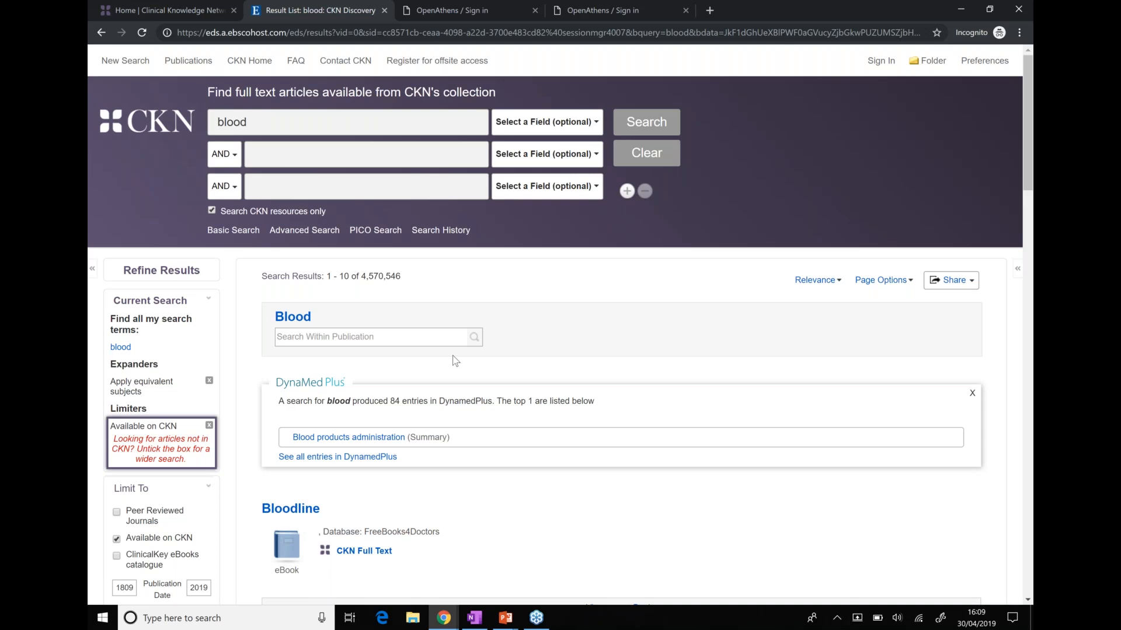
scroll(455, 361, "down", 5)
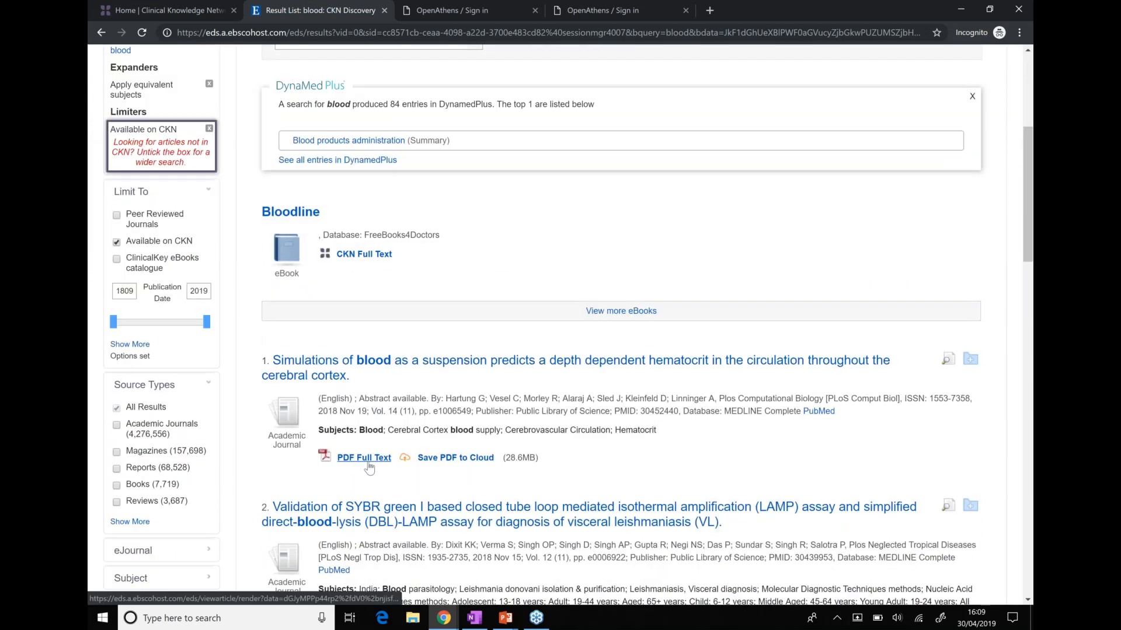
right_click(369, 463)
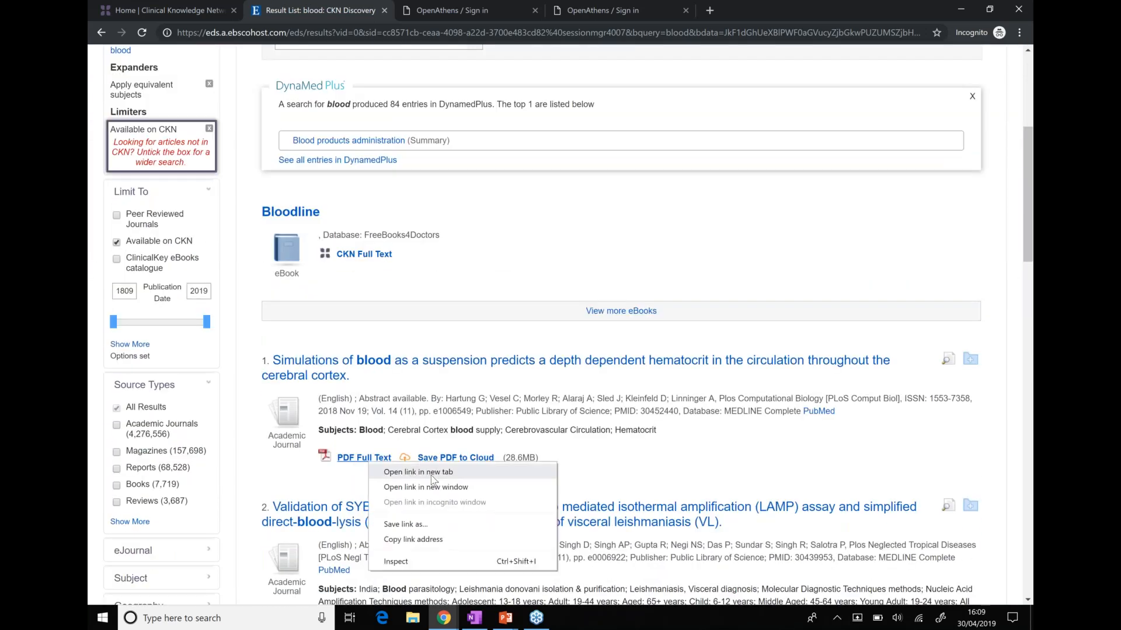
left_click(432, 477)
left_click(493, 8)
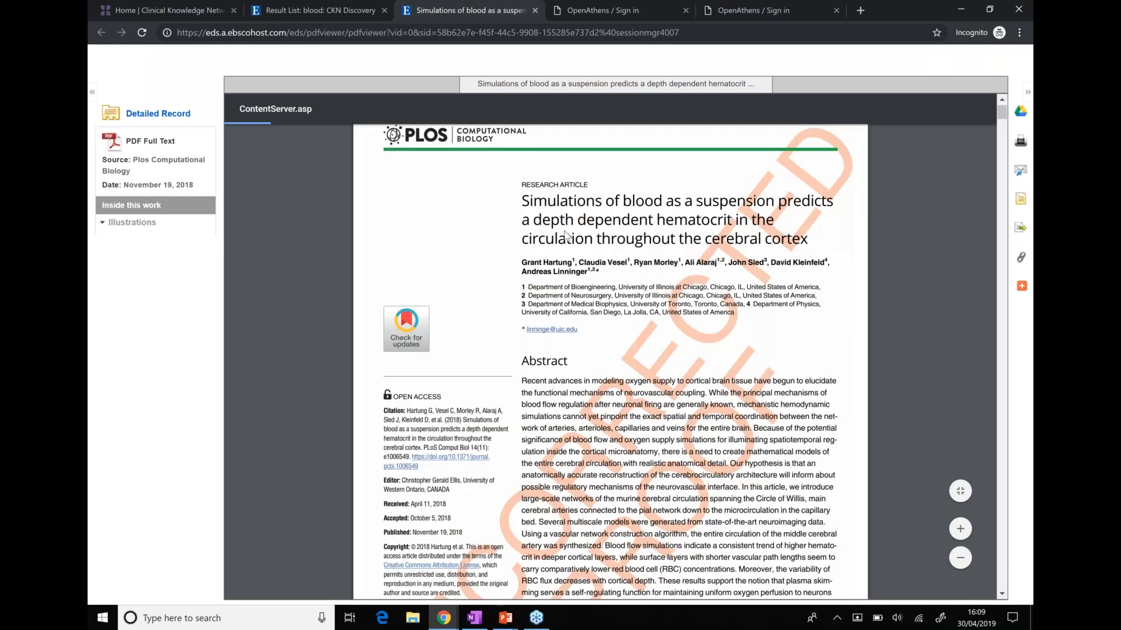
left_click(534, 11)
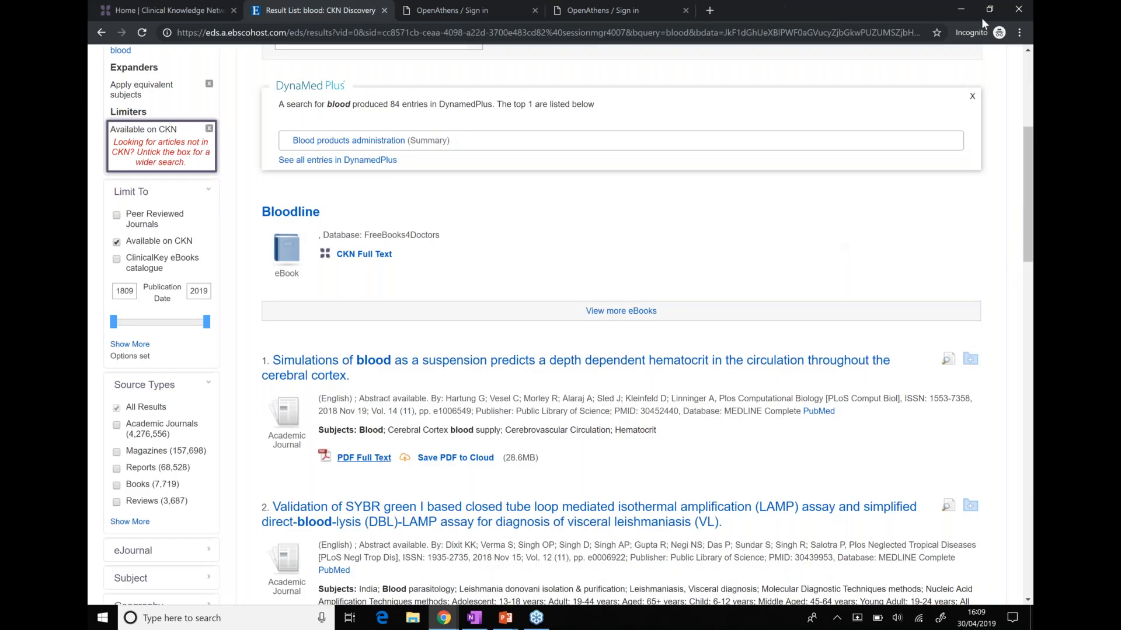
scroll(1032, 205, "up", 1)
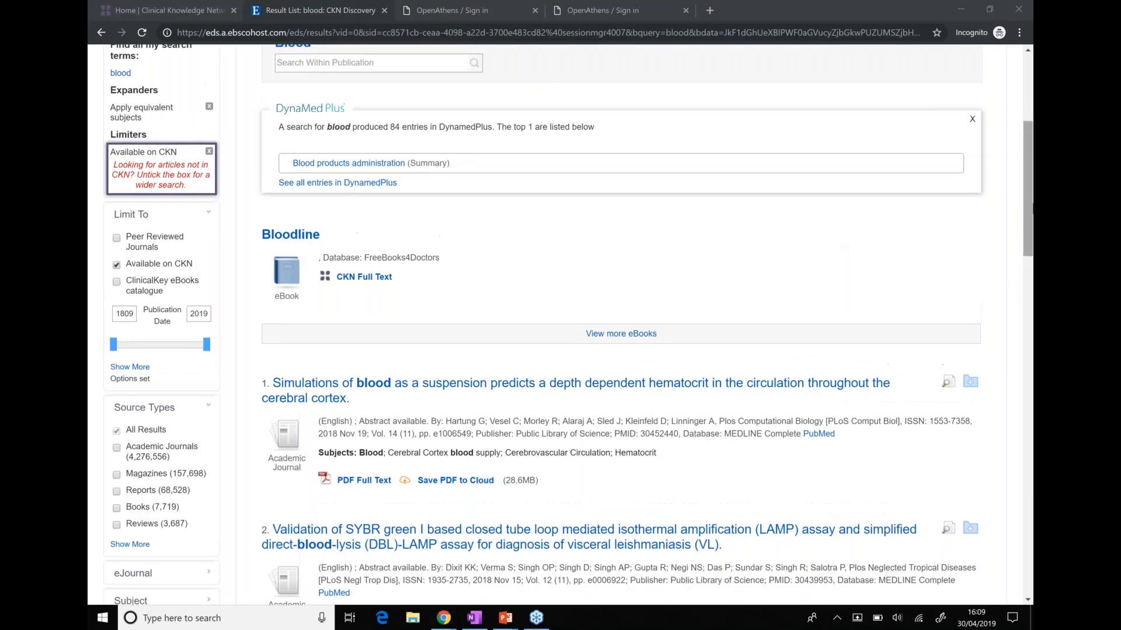
scroll(1030, 205, "up", 3)
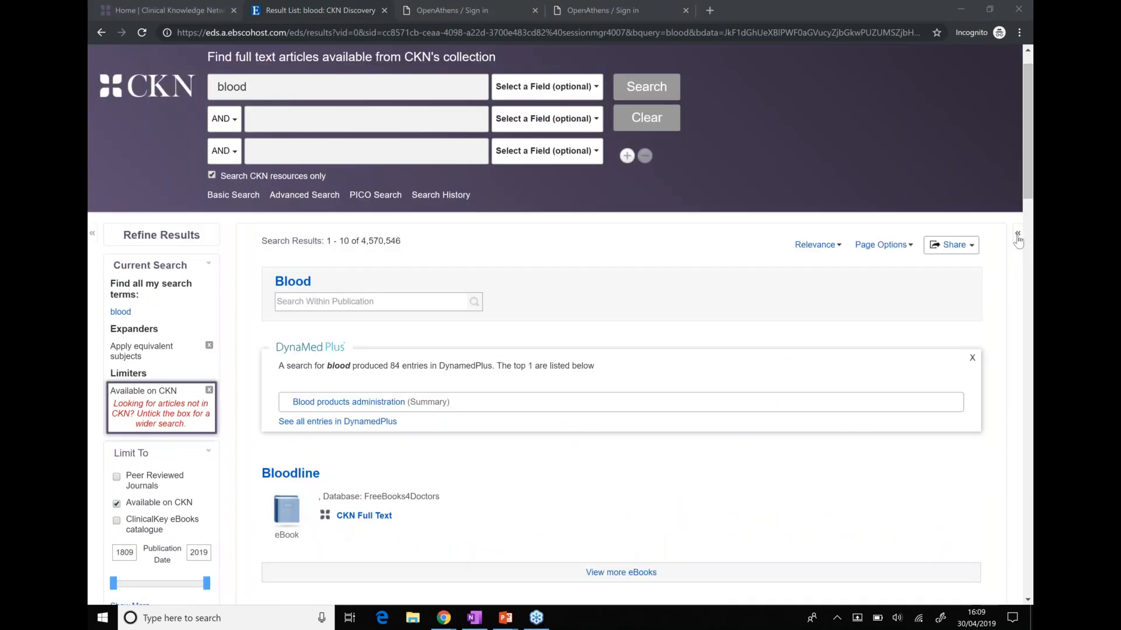
Open the DynaMed Plus, BMJ Best Practice and Micromedex blood searches in new tabs
left_click(1018, 234)
right_click(975, 280)
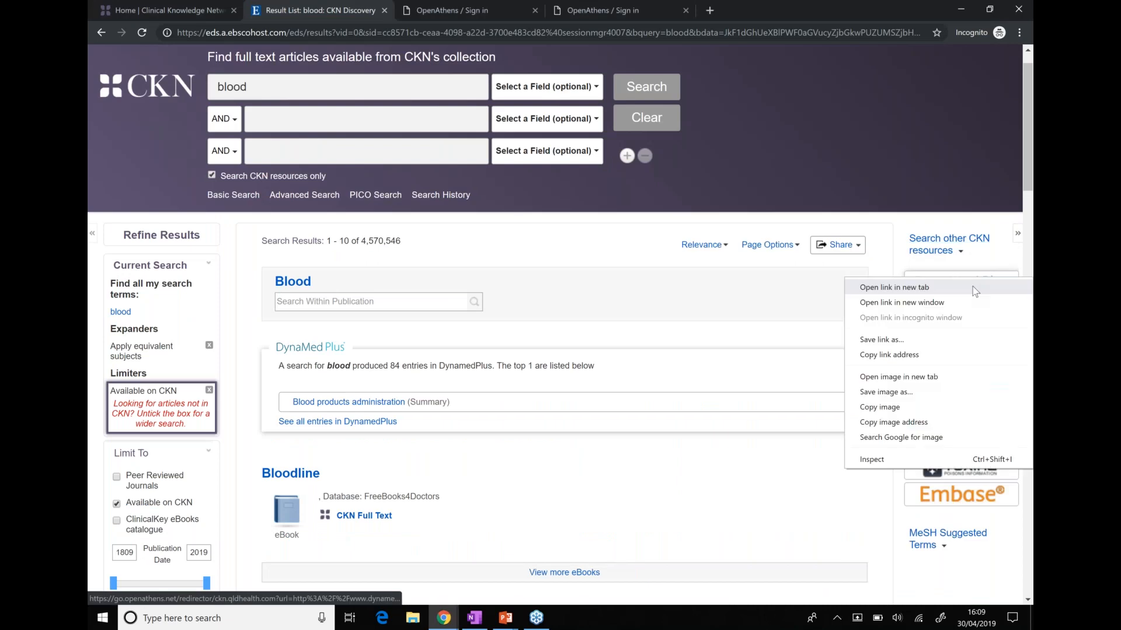
left_click(974, 287)
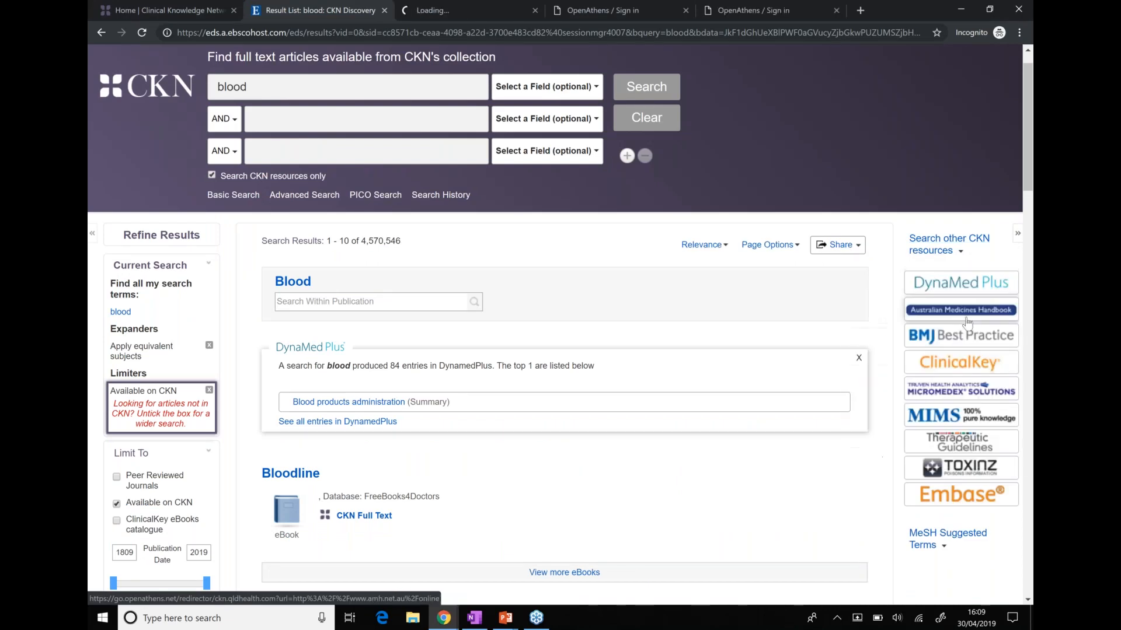
right_click(976, 349)
left_click(975, 355)
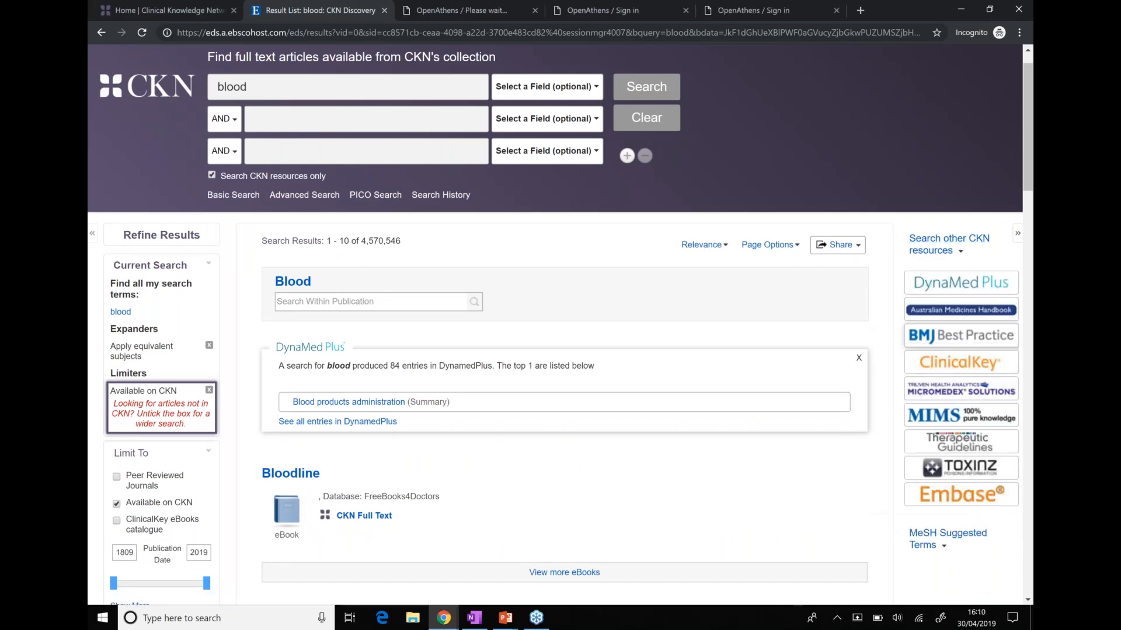
right_click(969, 381)
left_click(966, 388)
Open MIMS, TOXINZ and Embase in new tabs, then view the DynaMed Plus tab
right_click(967, 421)
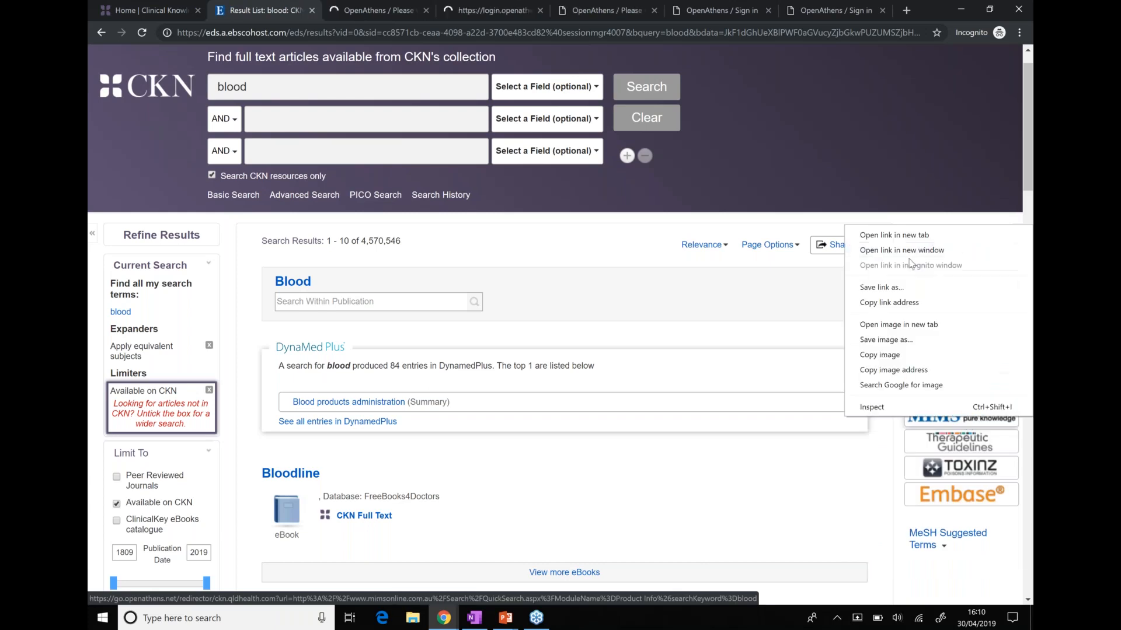
left_click(894, 236)
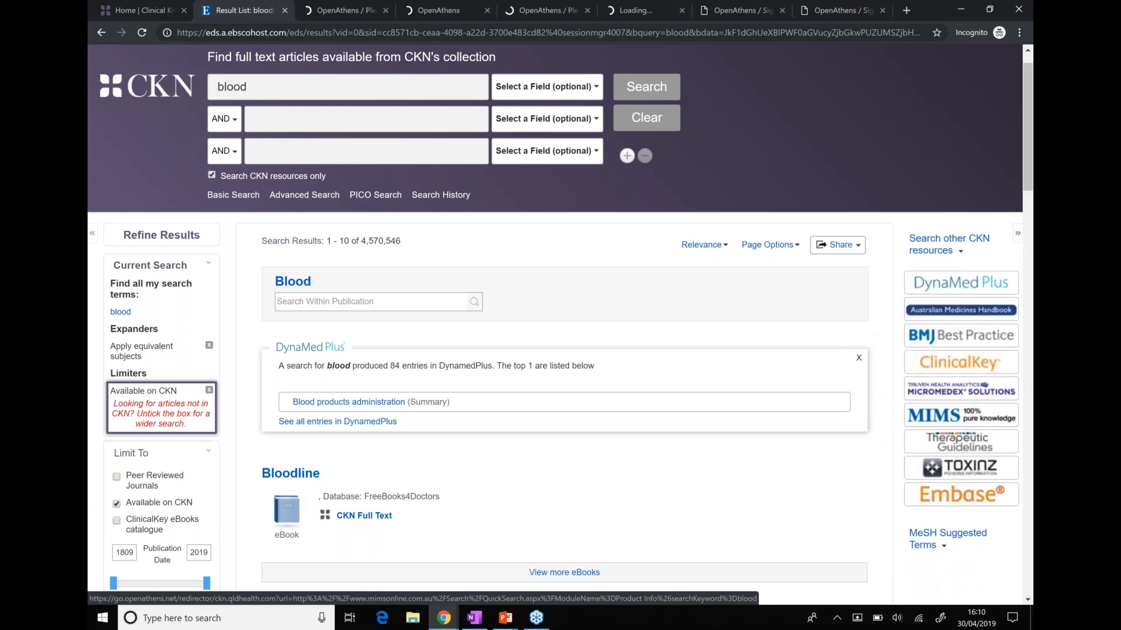
right_click(966, 465)
left_click(898, 280)
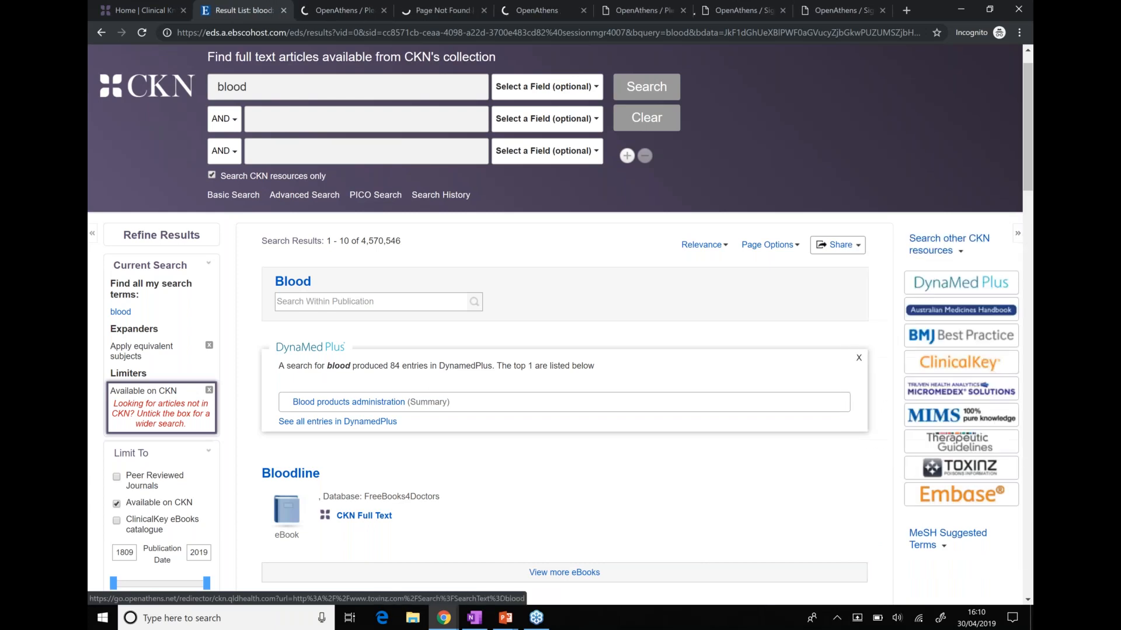
right_click(961, 488)
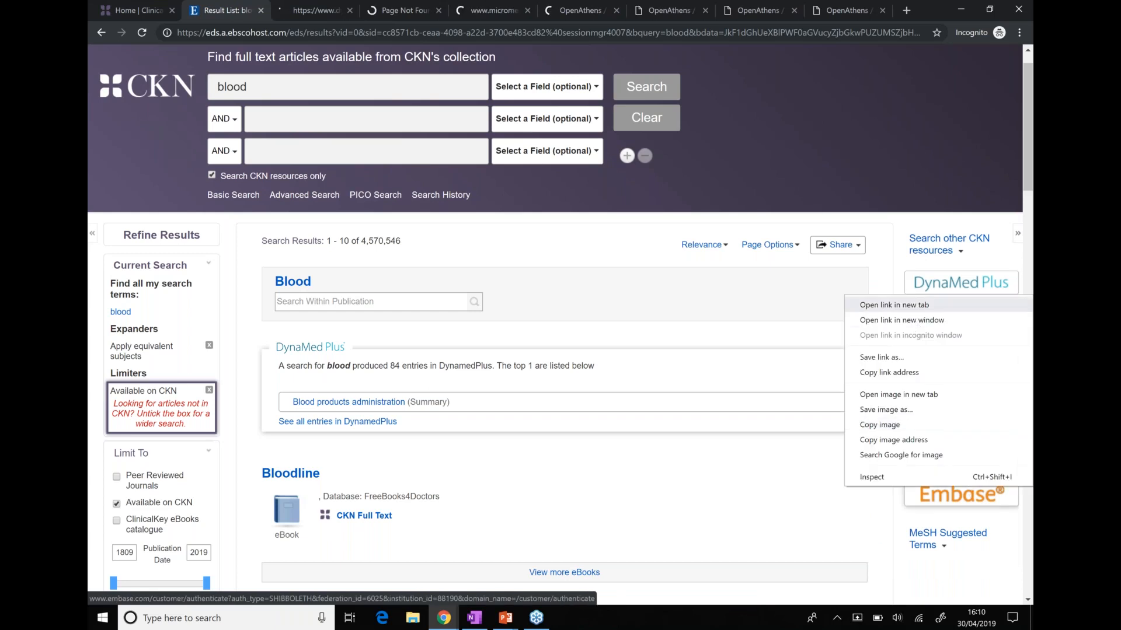
left_click(894, 304)
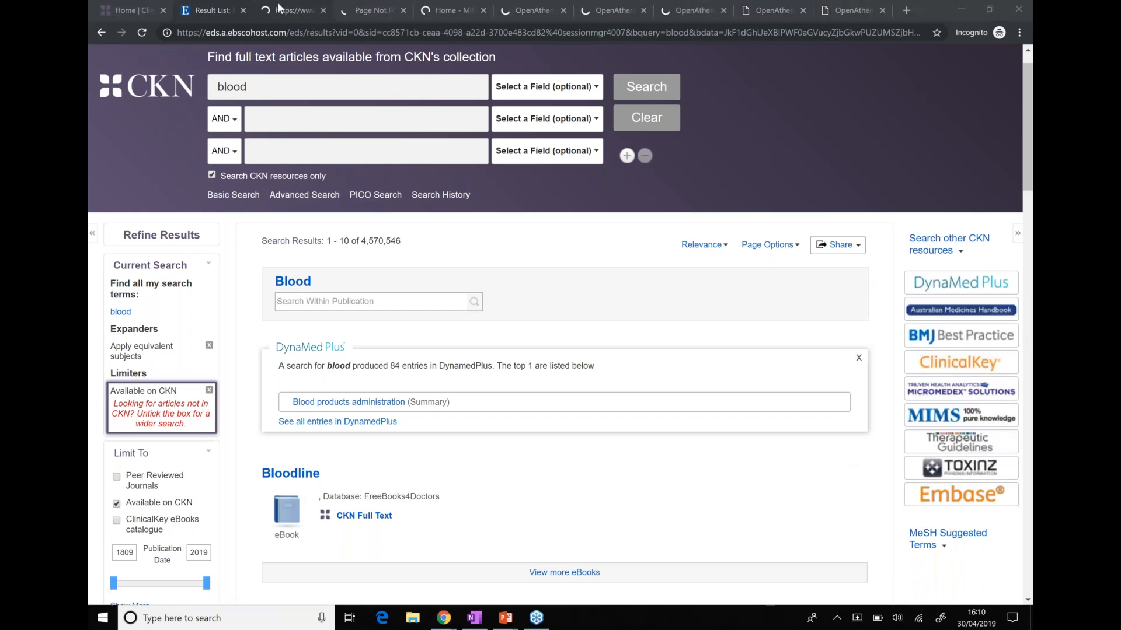
left_click(308, 13)
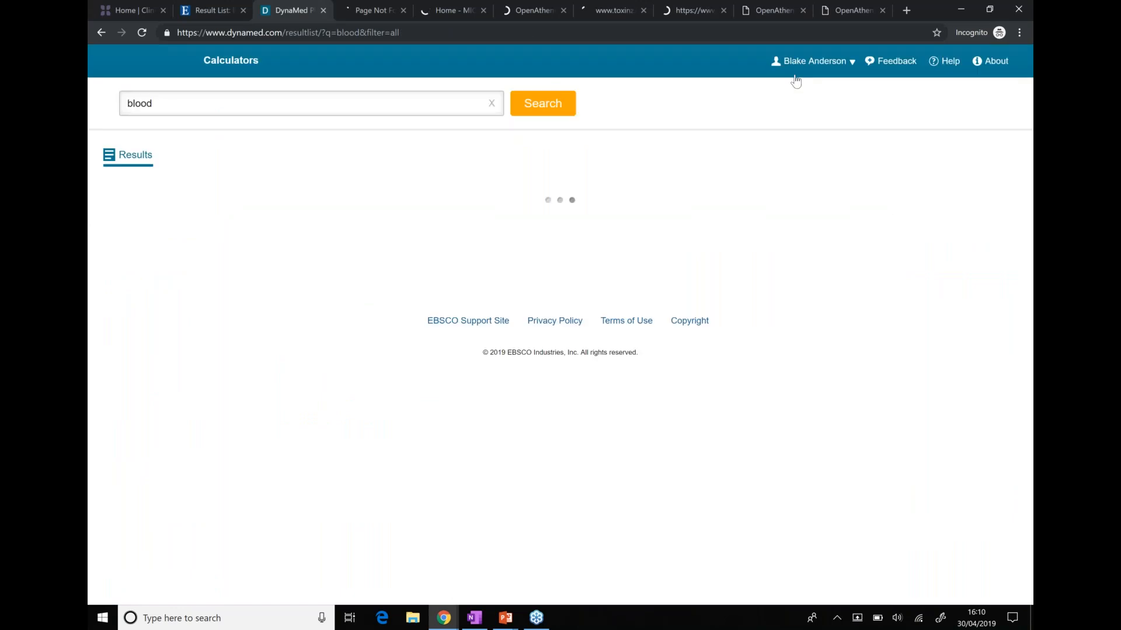
mouse_move(810, 63)
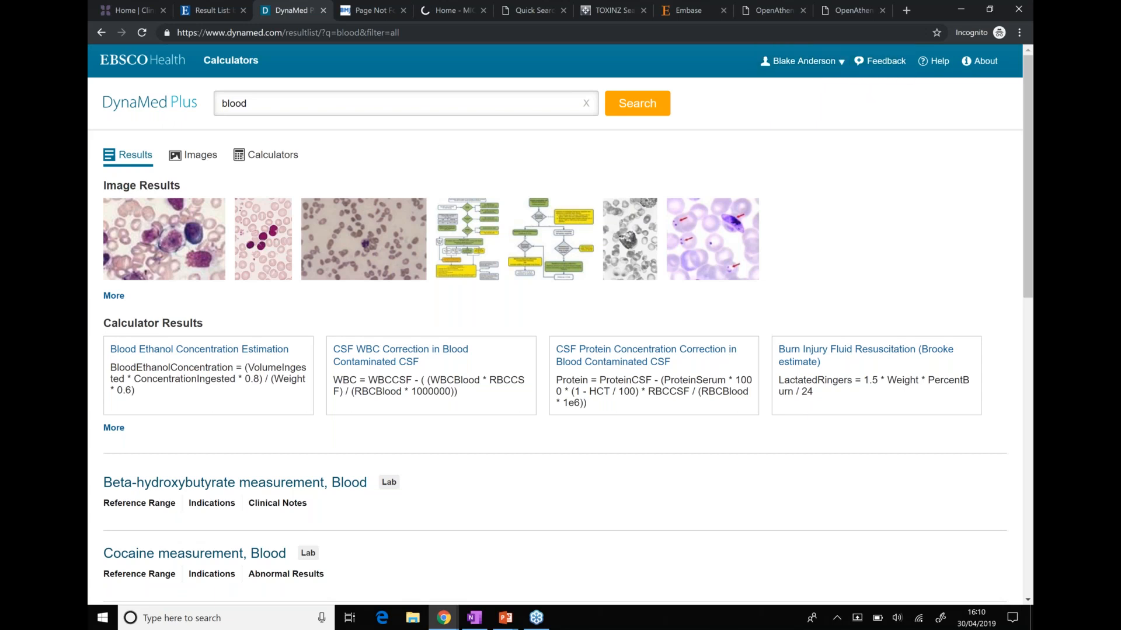
Close the DynaMed, BMJ, Micromedex and MIMS result tabs
left_click(323, 10)
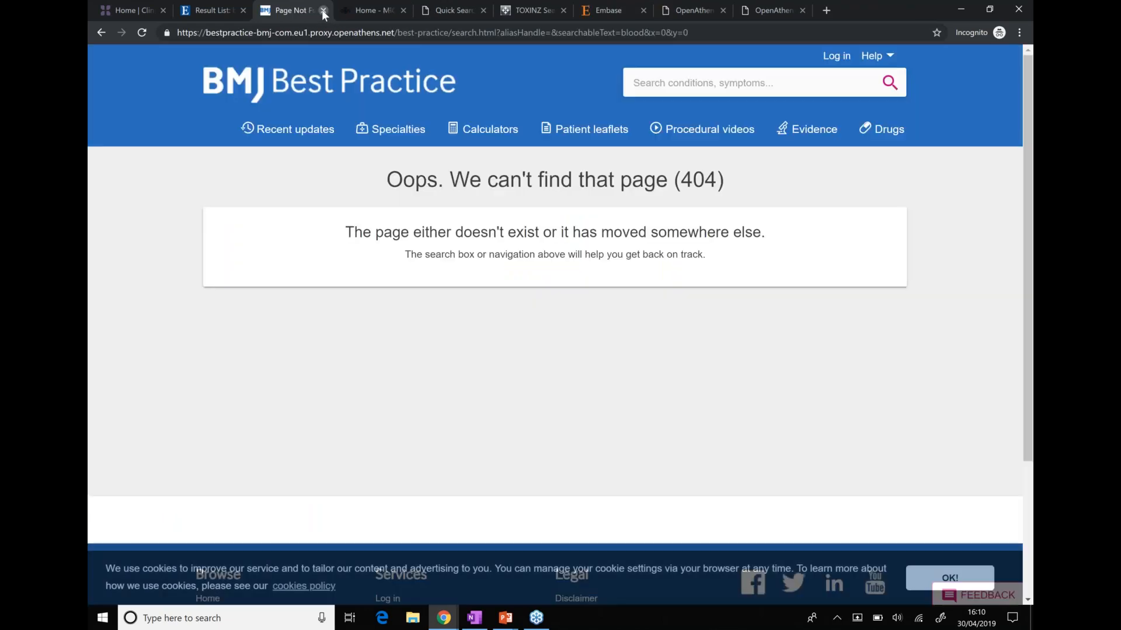
left_click(323, 10)
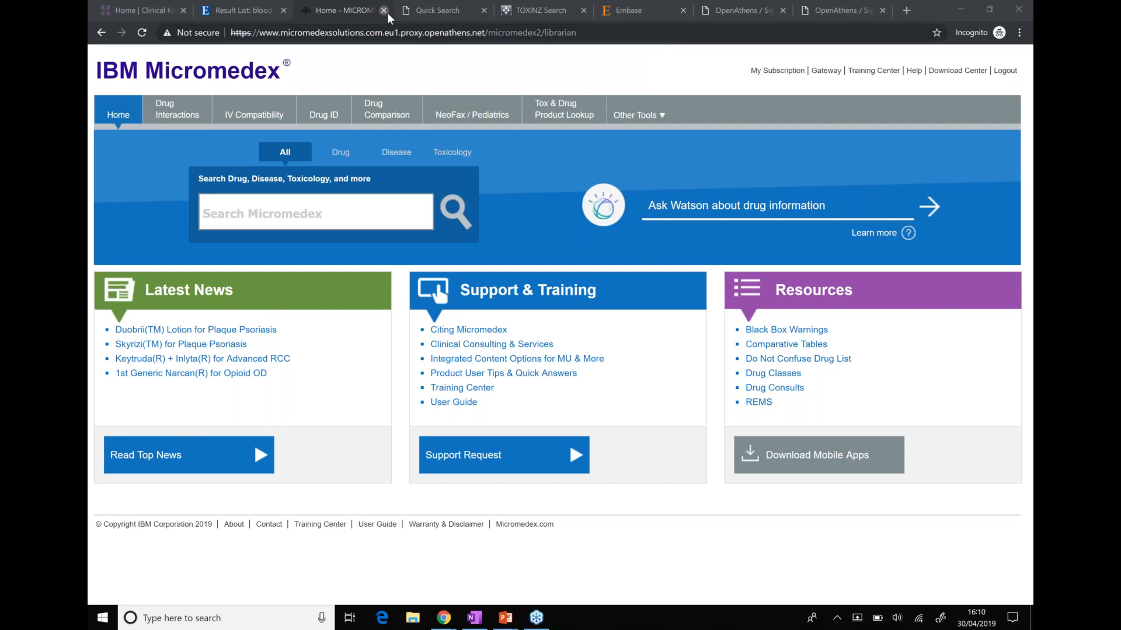
left_click(384, 10)
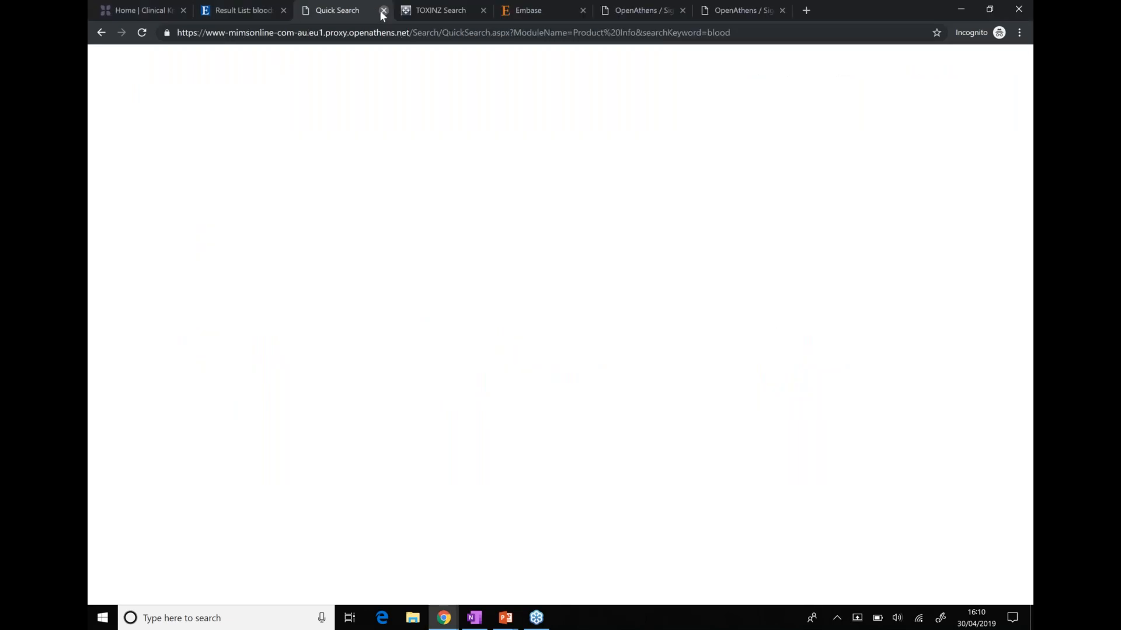
left_click_drag(821, 85, 922, 85)
left_click(922, 85)
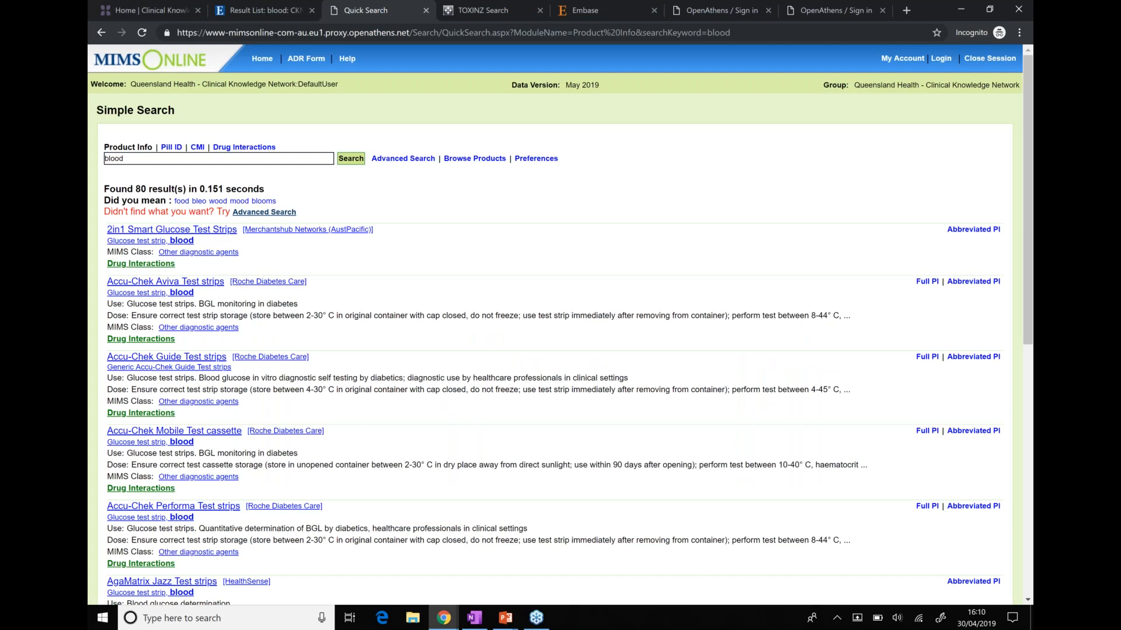
left_click(426, 11)
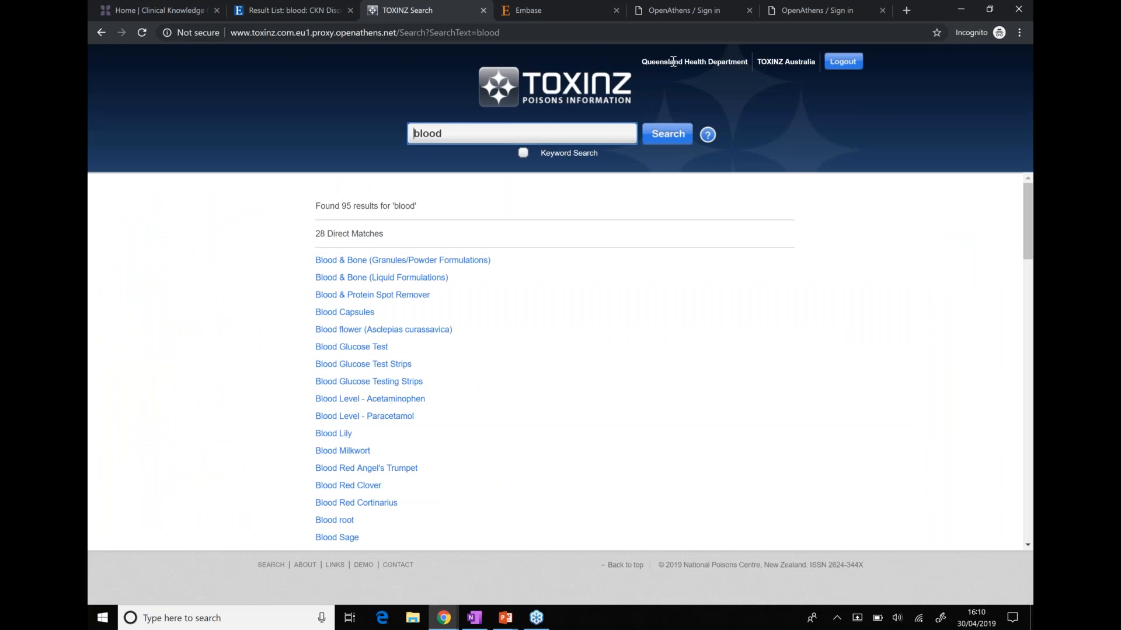
Switch to Embase, dismiss its welcome popup, and open a new tab
left_click_drag(673, 61, 508, 7)
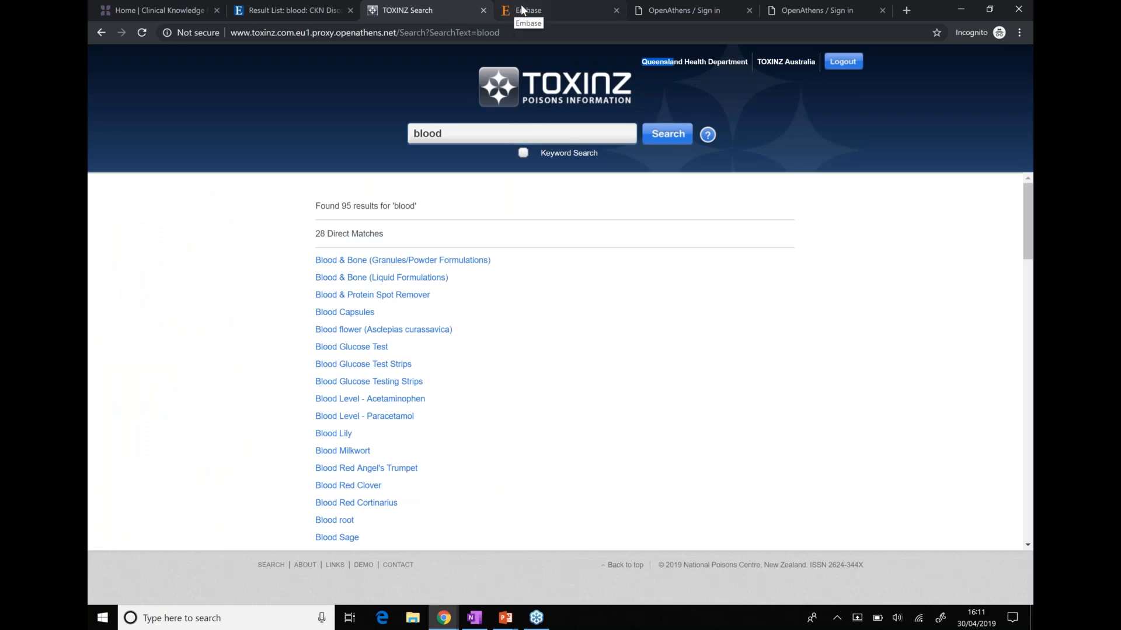
left_click(522, 9)
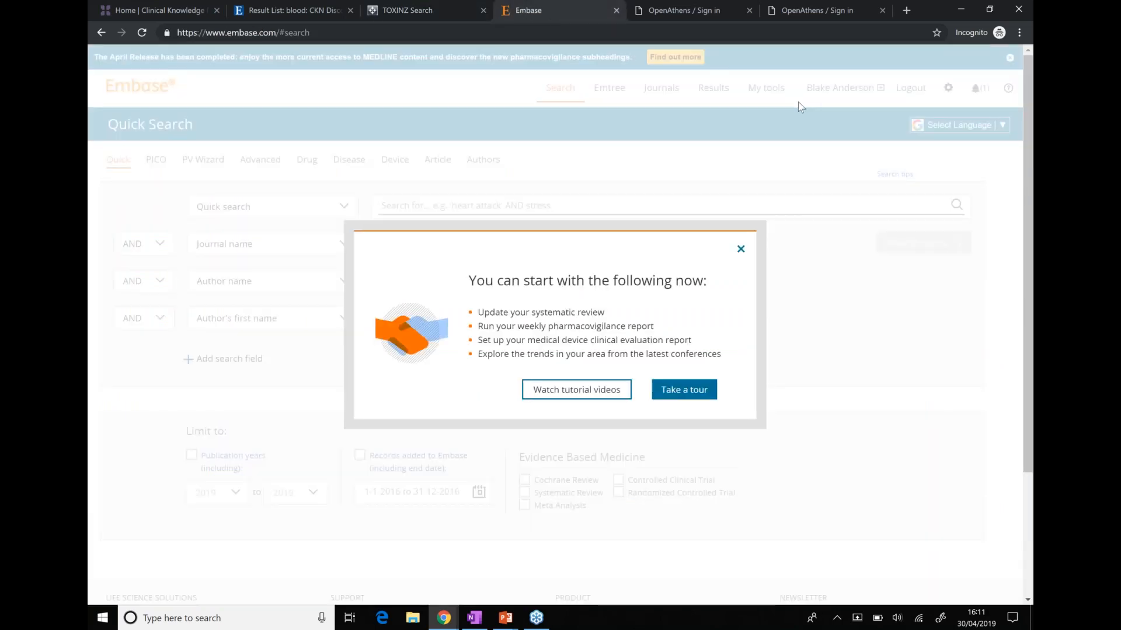
left_click(739, 251)
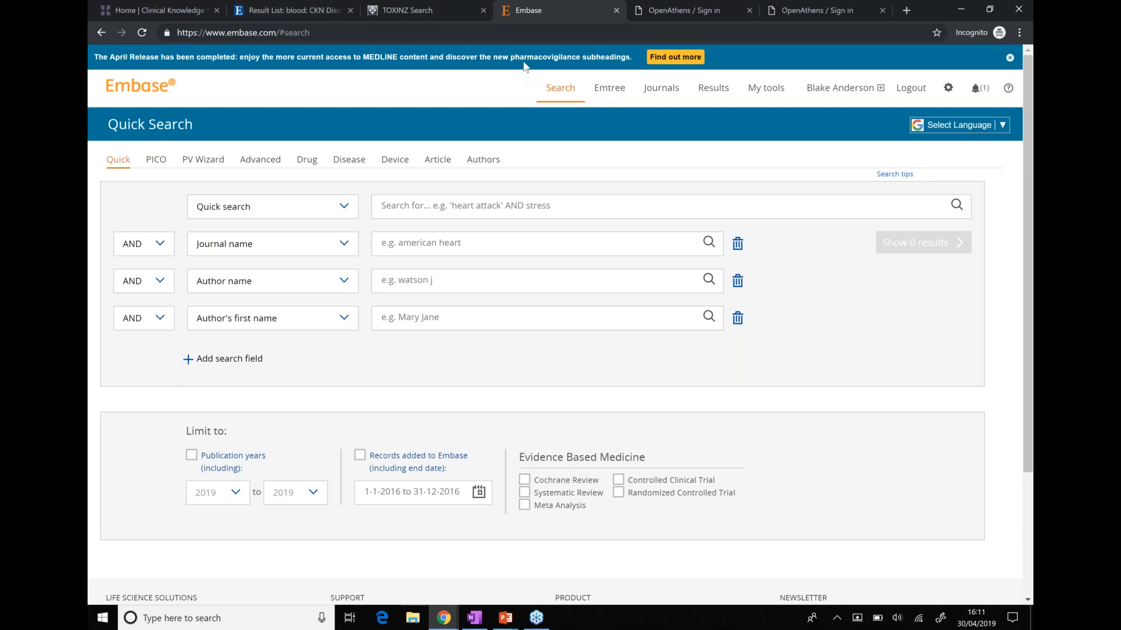
key("ctrl+t")
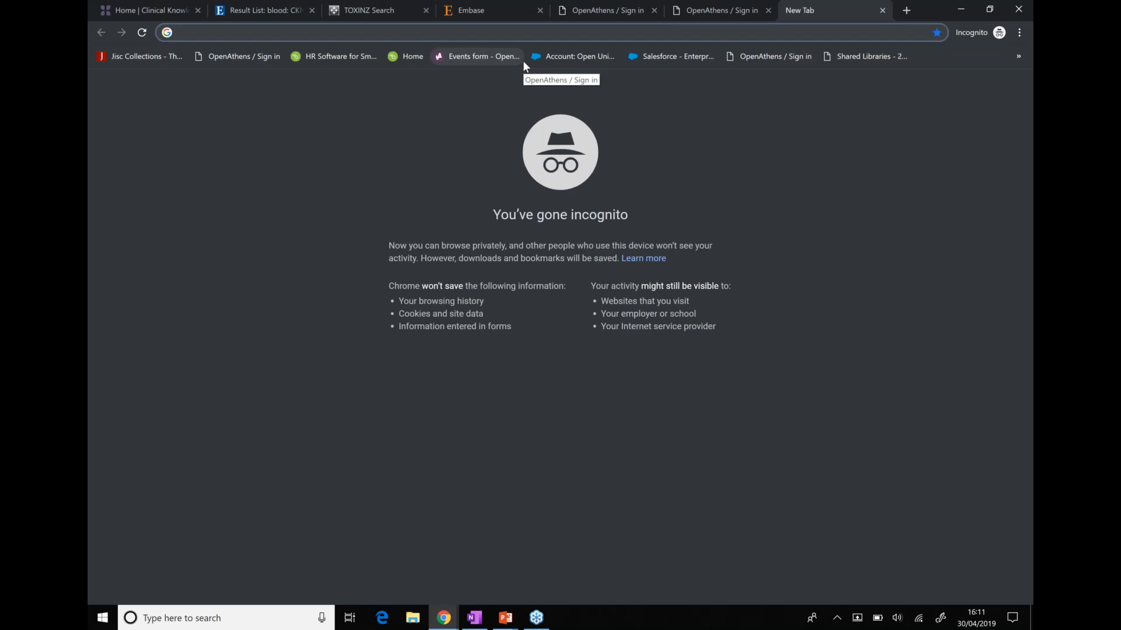
Search Google for 'science direct' and open the ScienceDirect website
type("google.com")
key("Return")
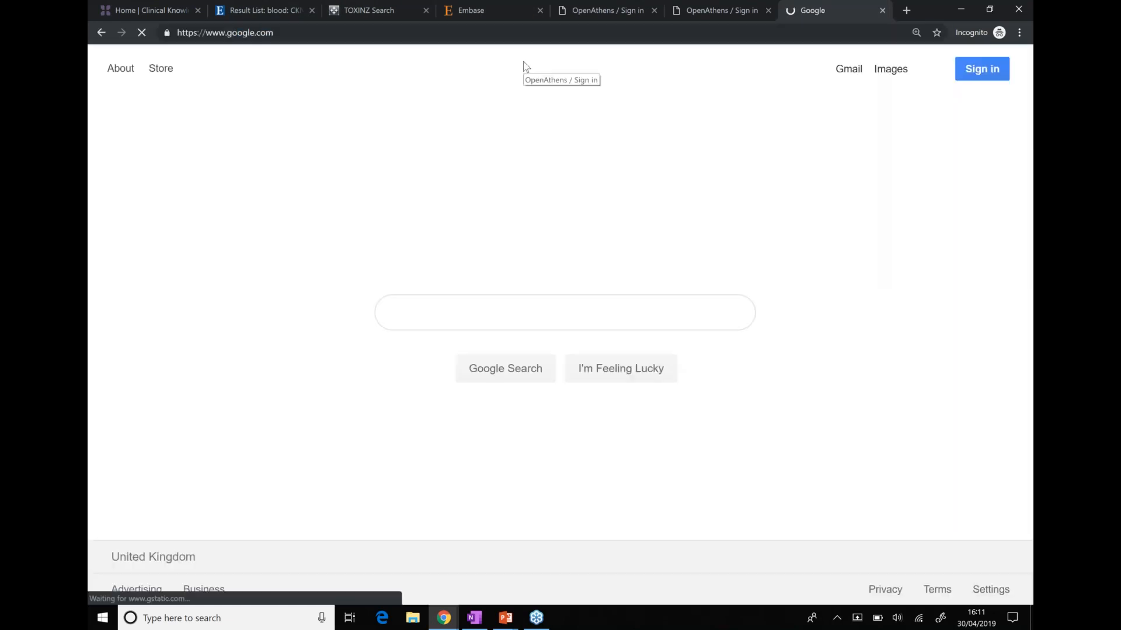
type("science direct")
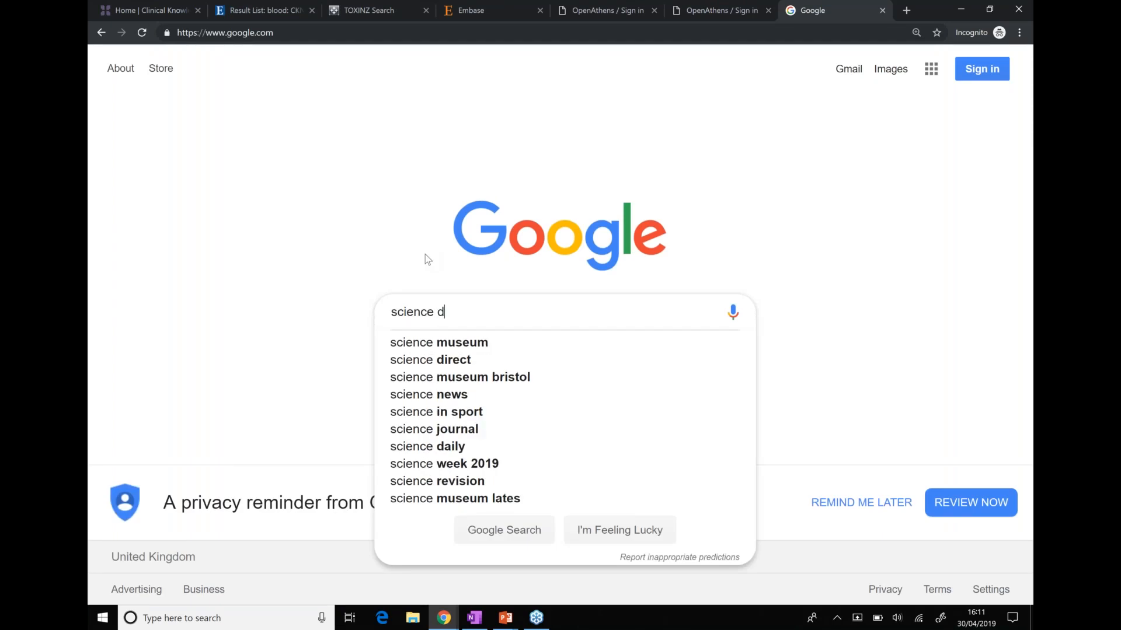
key("Return")
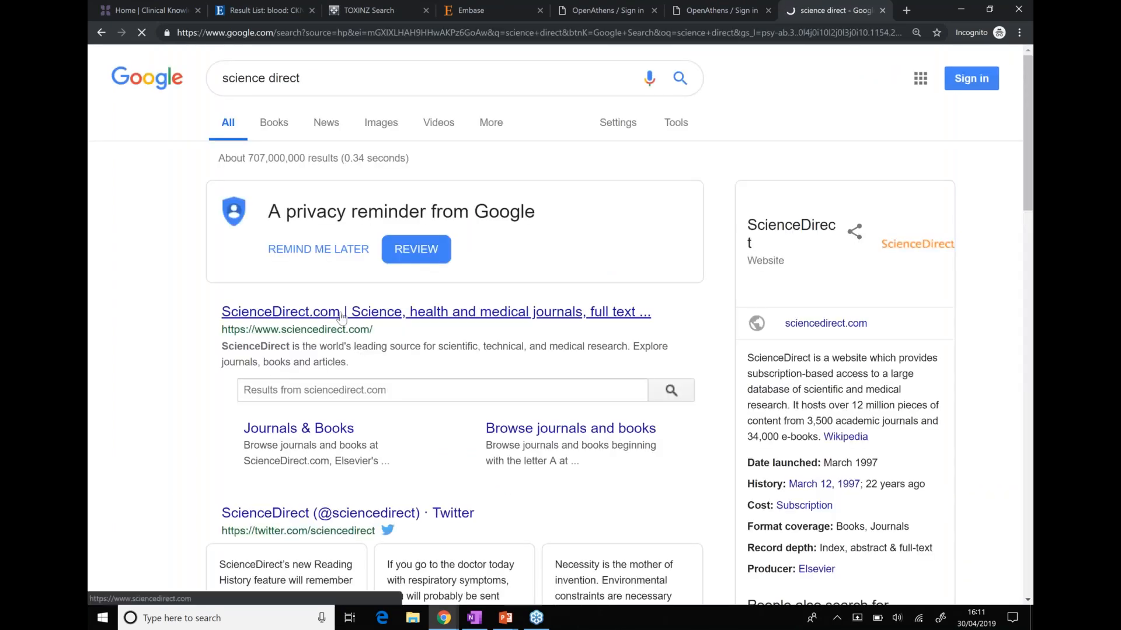
left_click(341, 317)
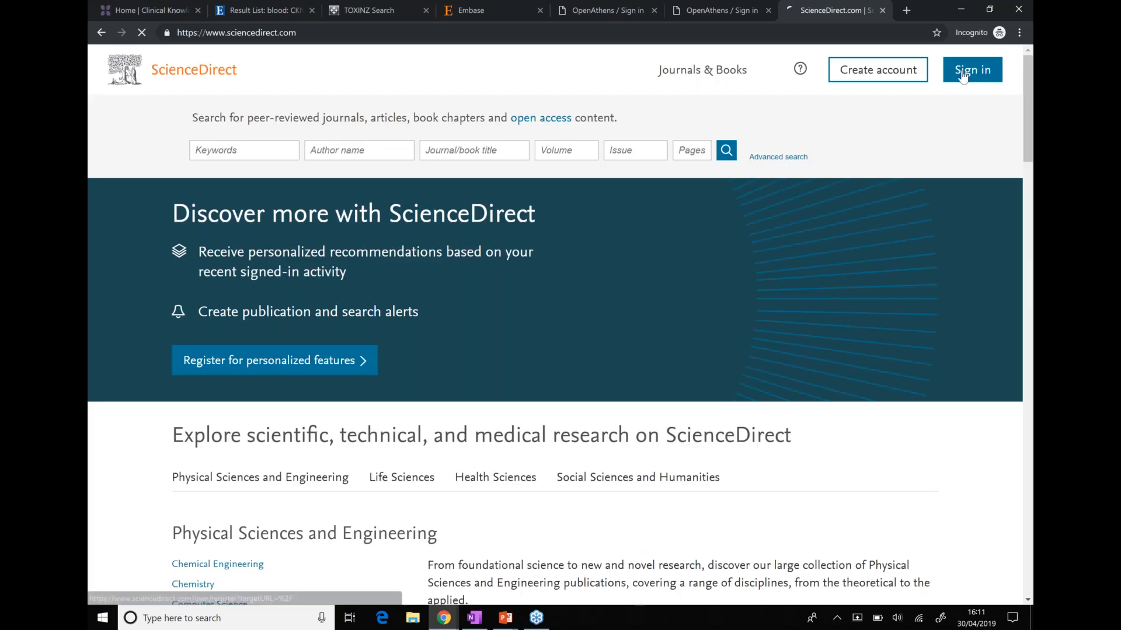
Start the ScienceDirect sign-in, then close that tab and return to OpenAthens sign-in
left_click(965, 77)
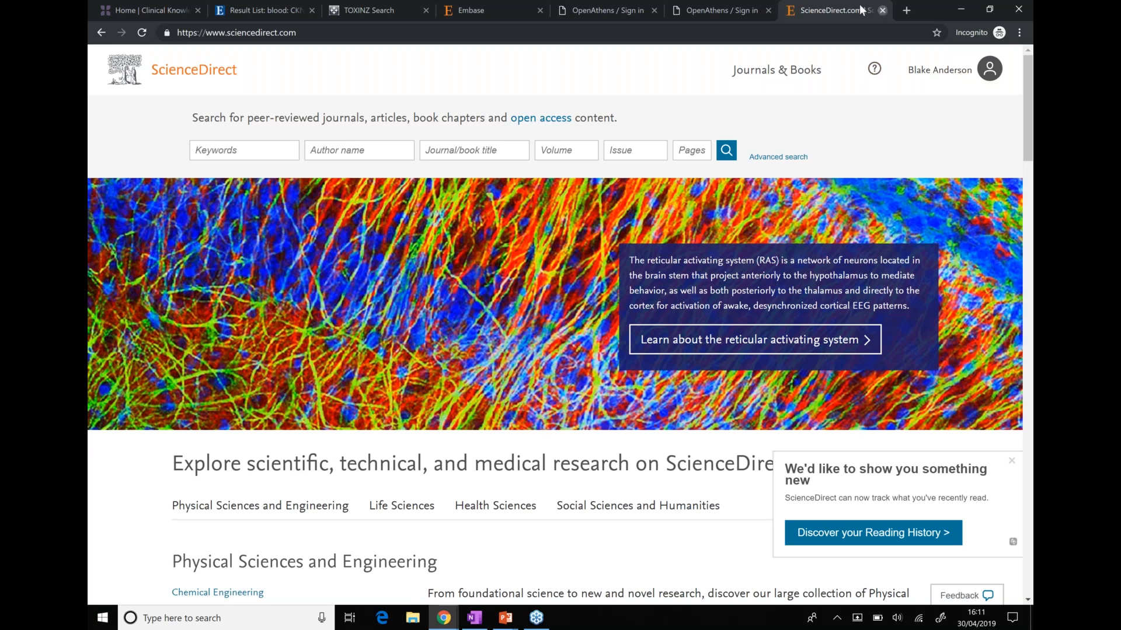
left_click(881, 11)
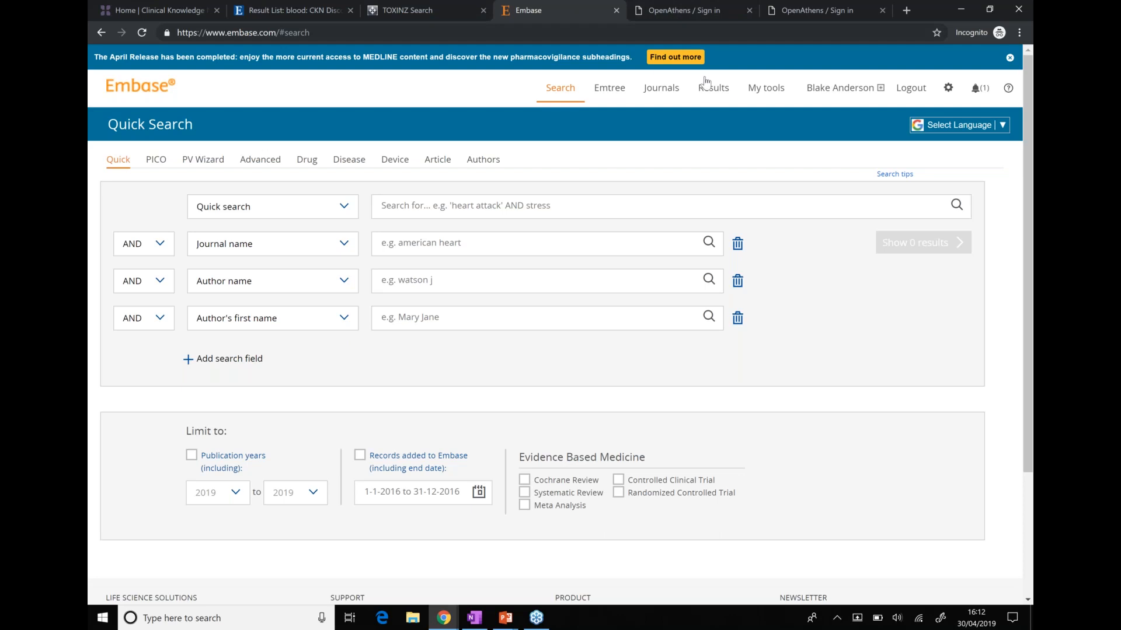
left_click(677, 9)
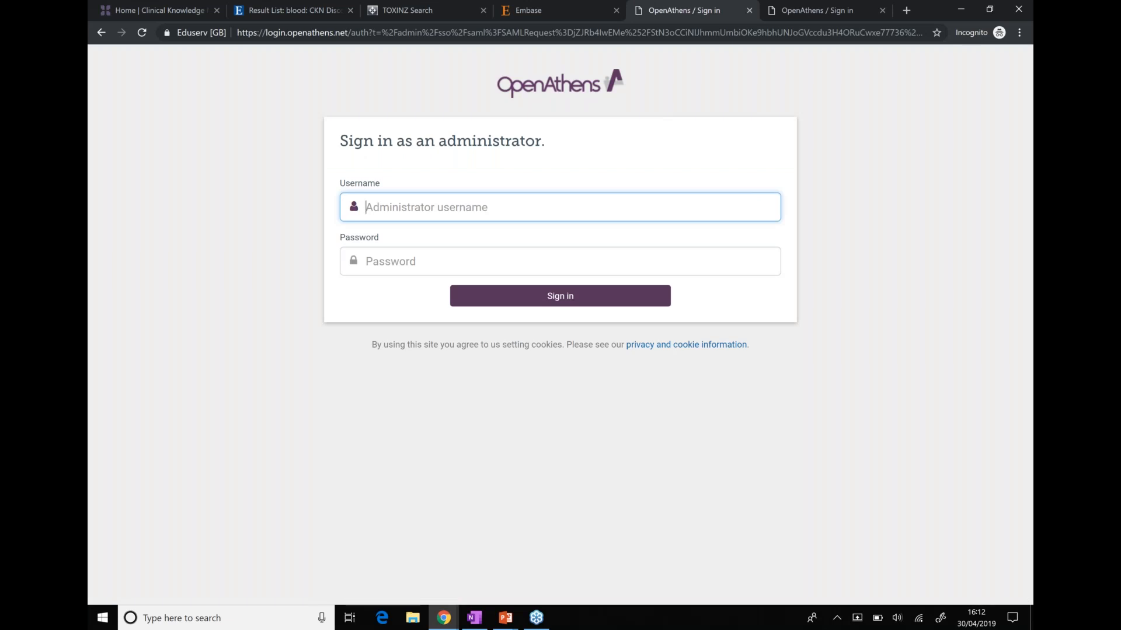
Sign in to OpenAthens with the administrator username and password
left_click(502, 207)
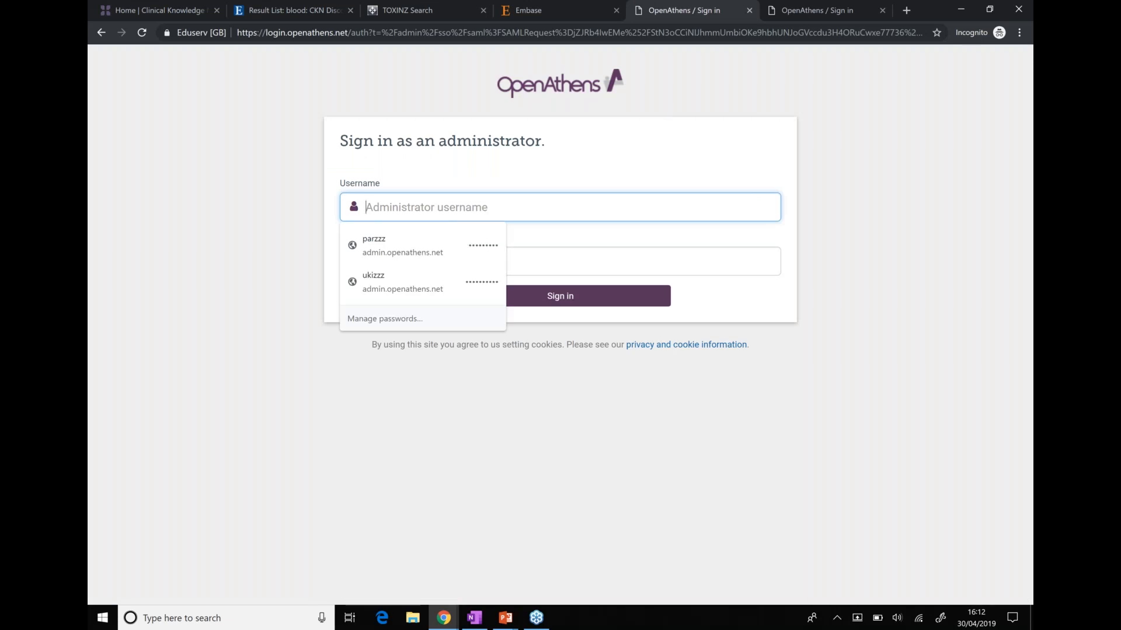
type("presales")
key("Tab")
type("•••••••••")
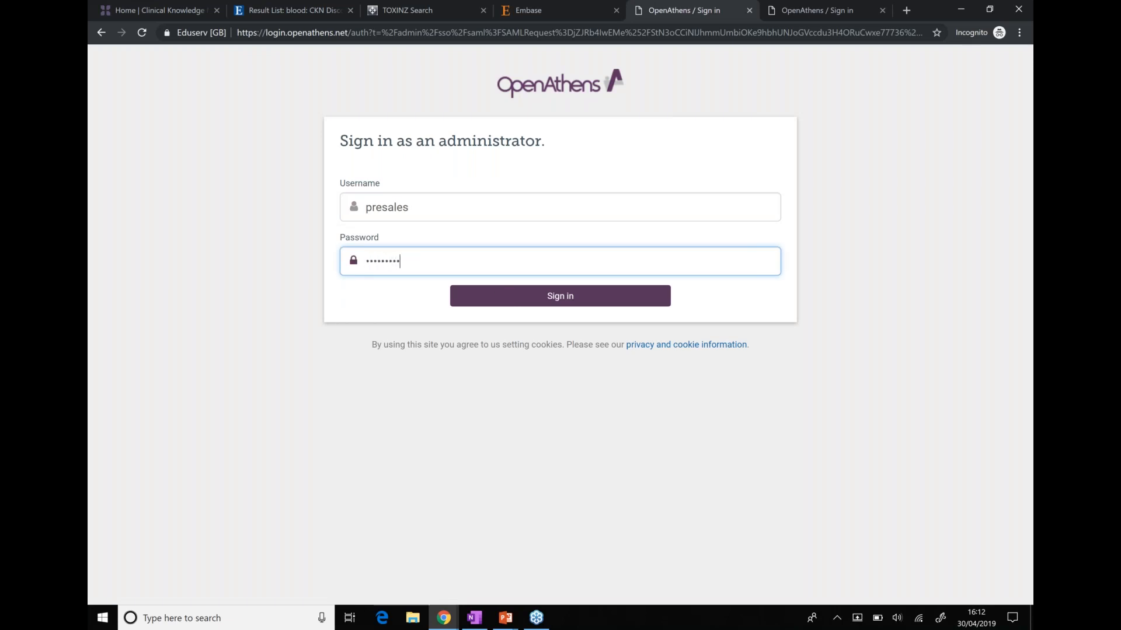
key("Return")
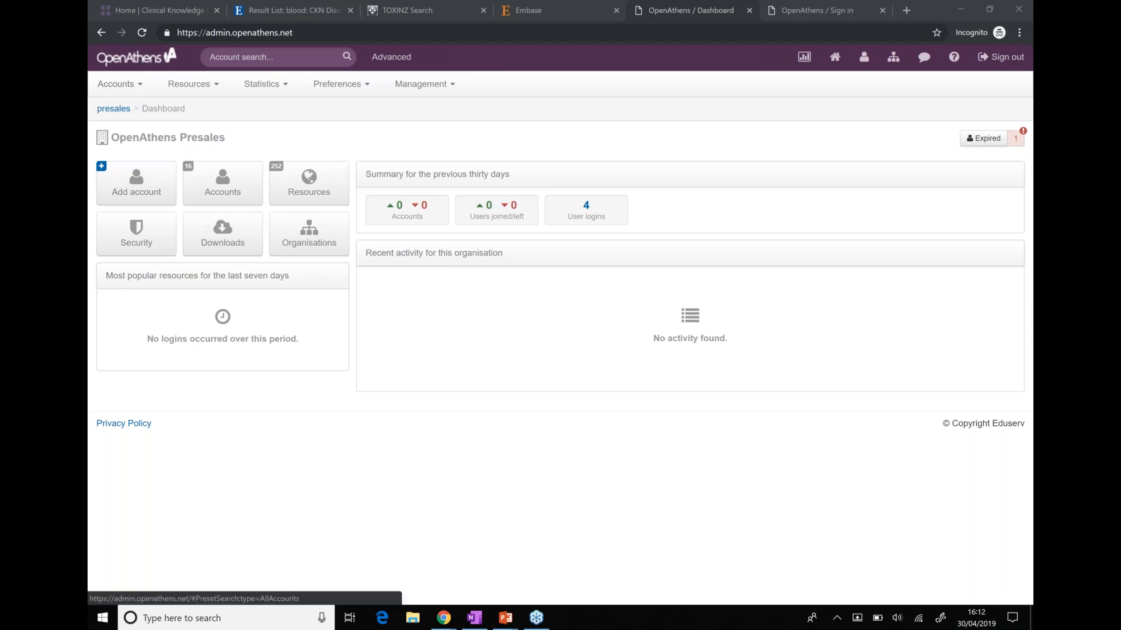
Browse the Resources, Statistics and Preferences menus, then close them
left_click(203, 89)
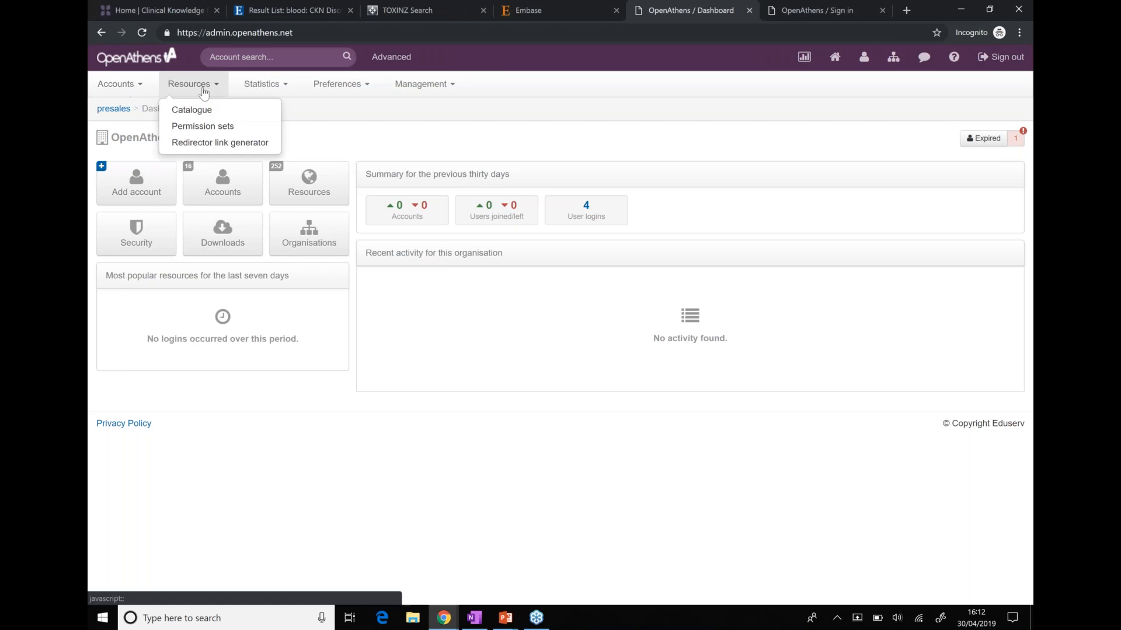
left_click(260, 88)
left_click(344, 85)
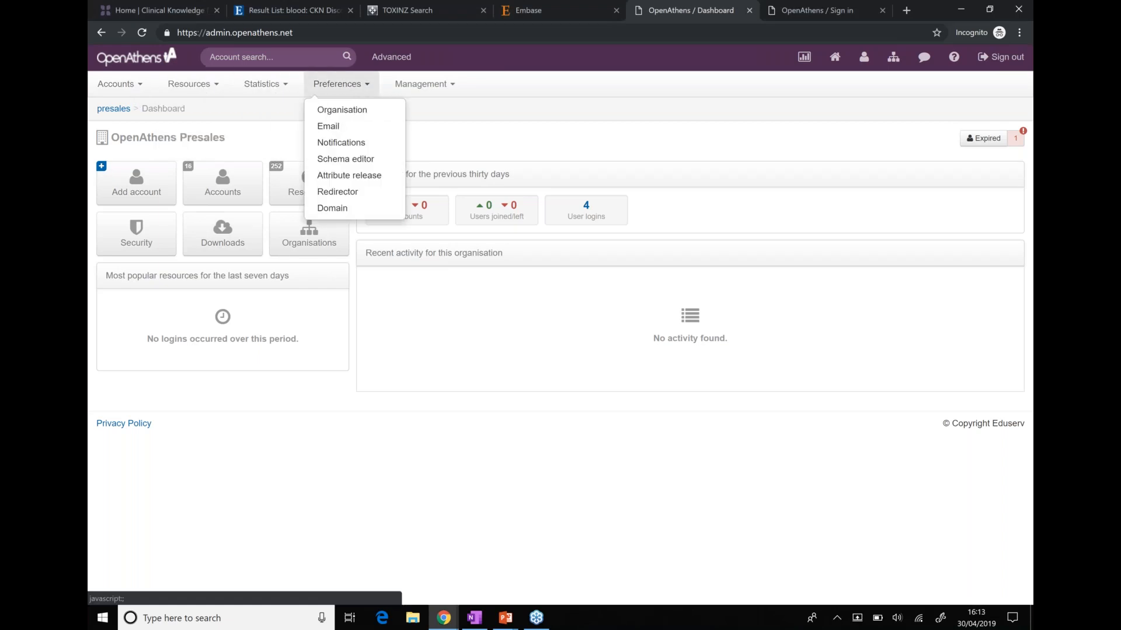
left_click(251, 128)
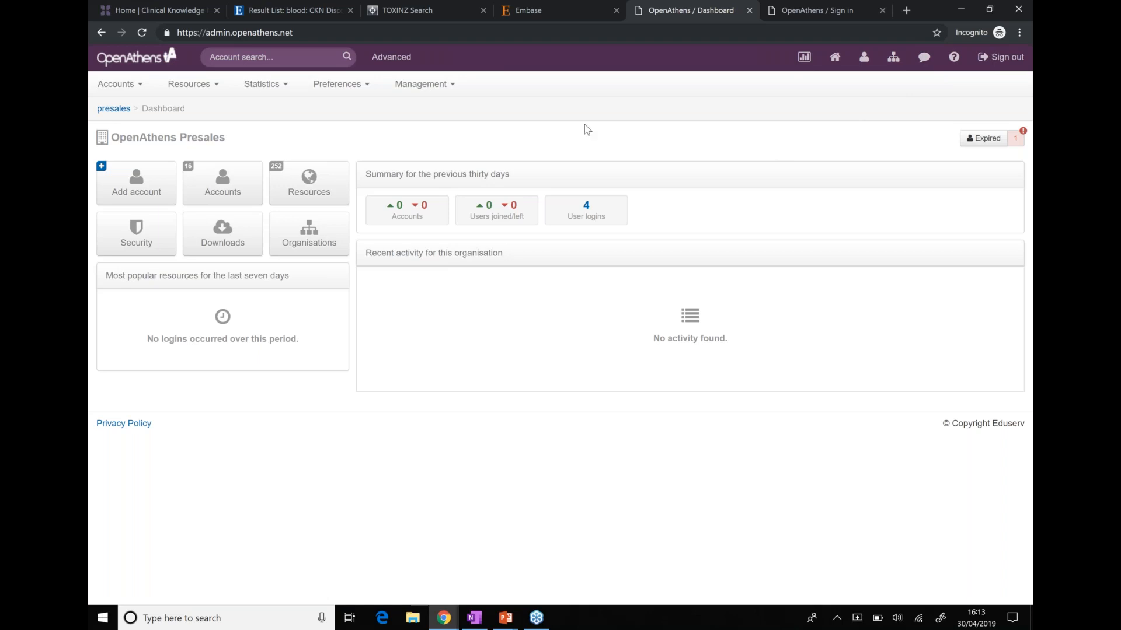
Under Accounts > Add, choose to create a new personal account
left_click(141, 92)
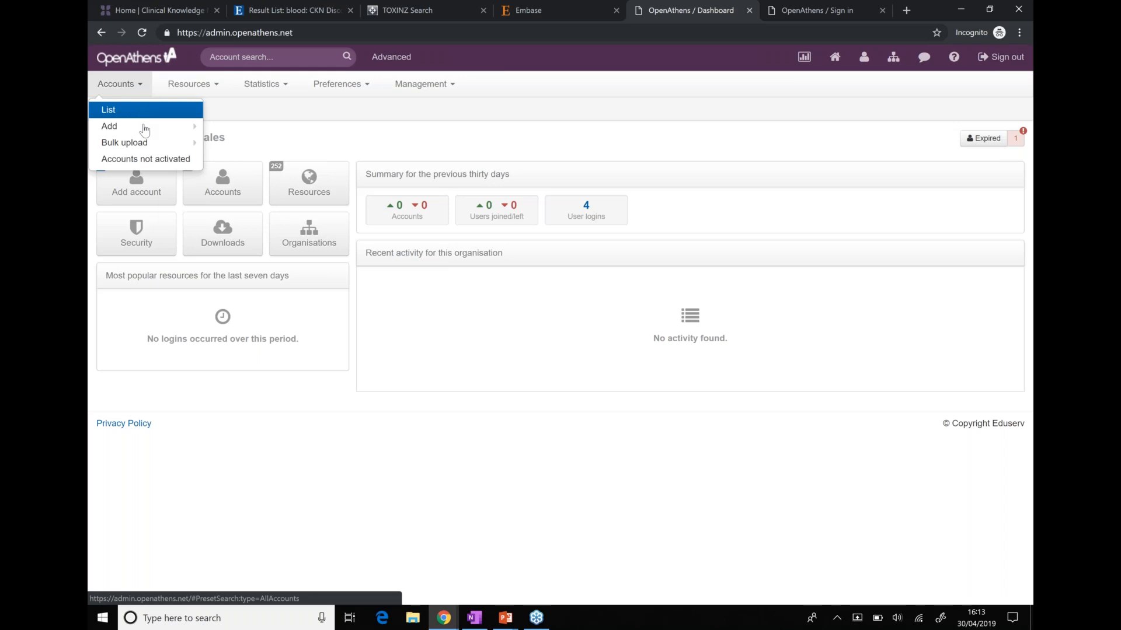
mouse_move(166, 131)
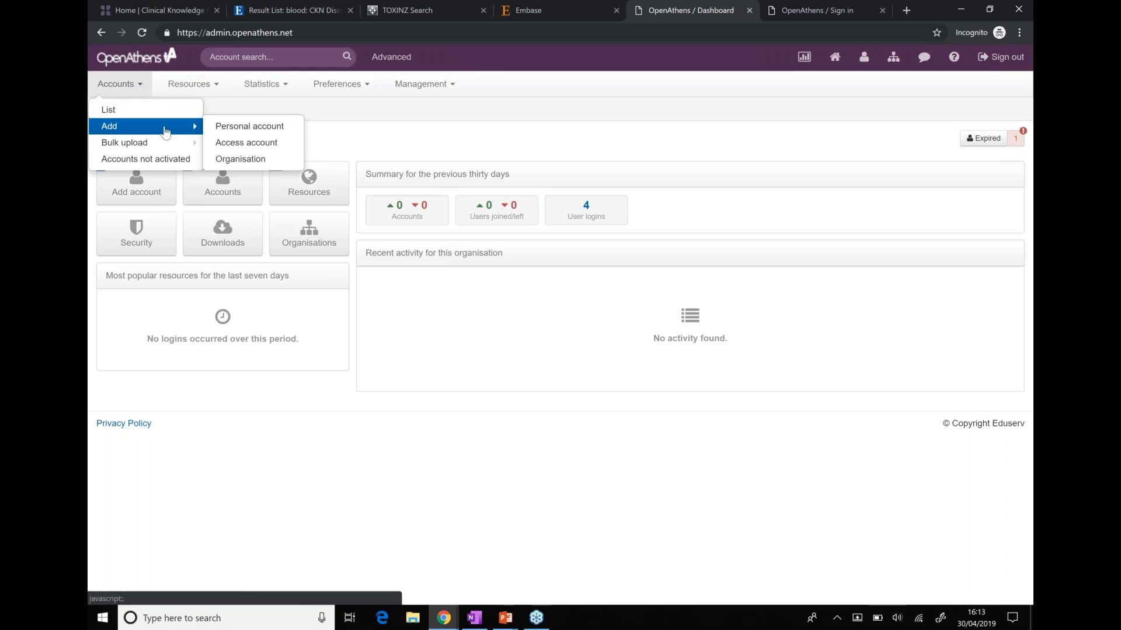
left_click(210, 130)
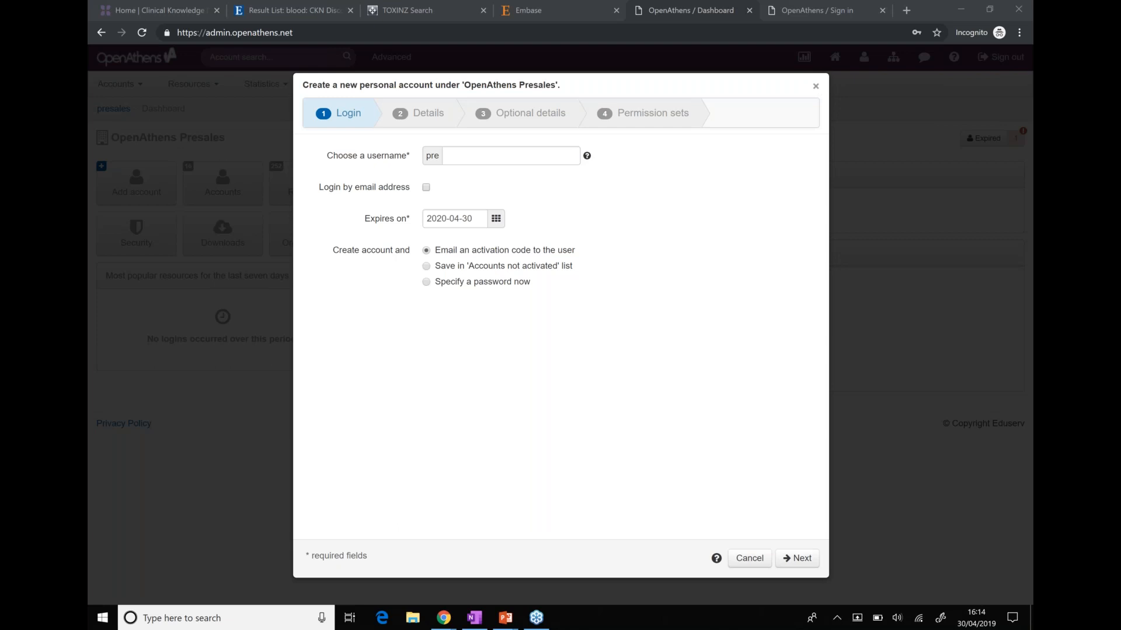
key("Escape")
left_click(117, 85)
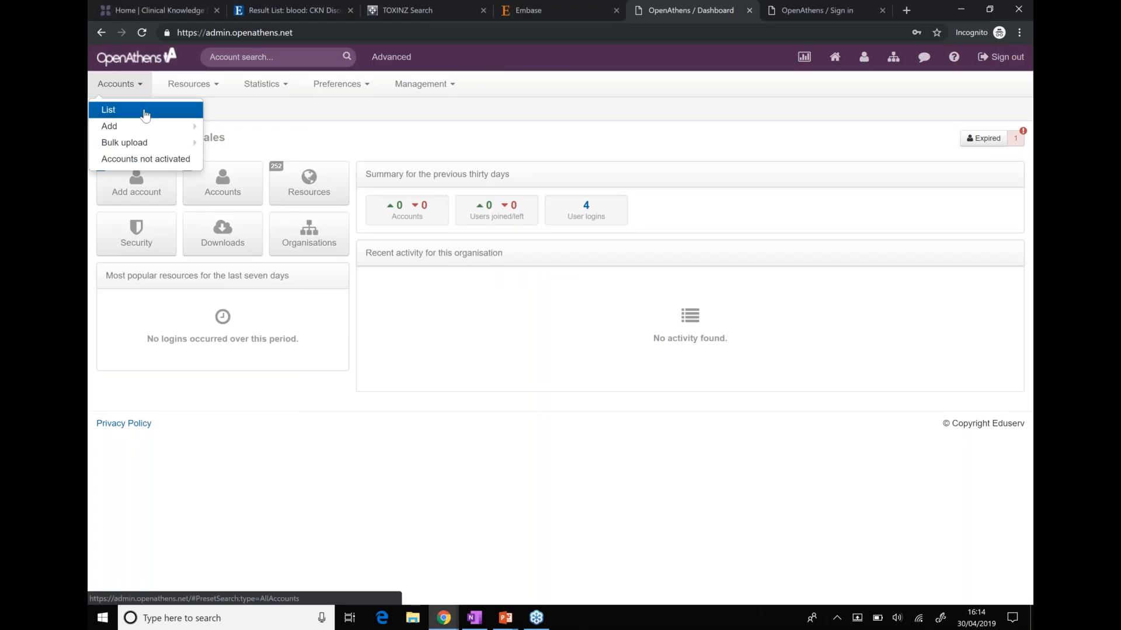
mouse_move(207, 129)
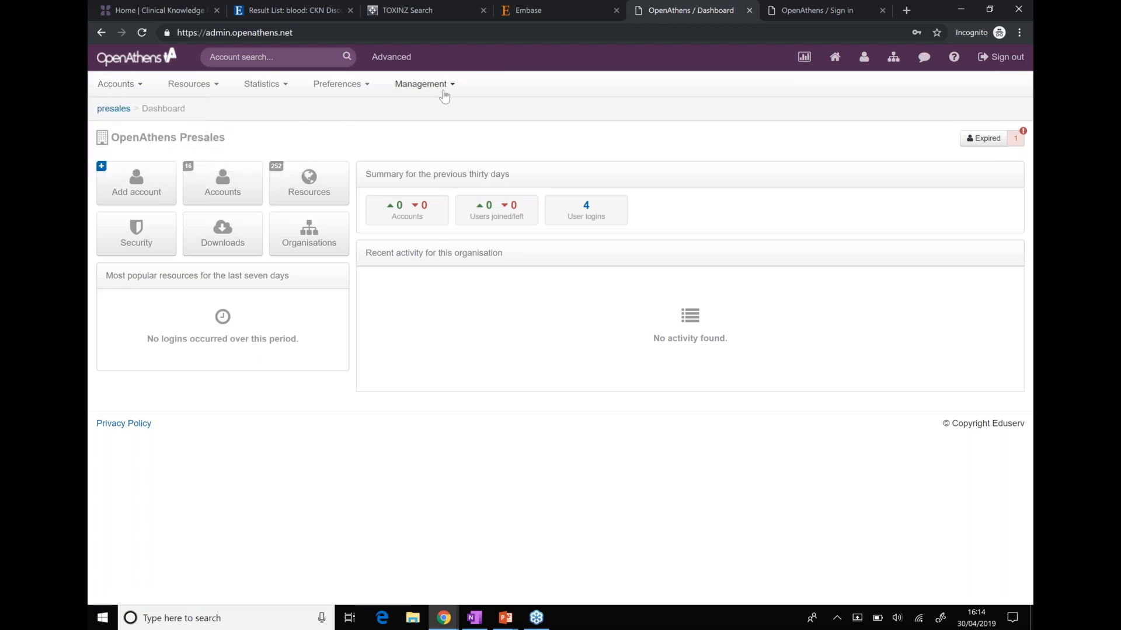
Open Management > Connections, start a SAML 1.1/2.0 local authentication connection, then cancel it
mouse_move(444, 97)
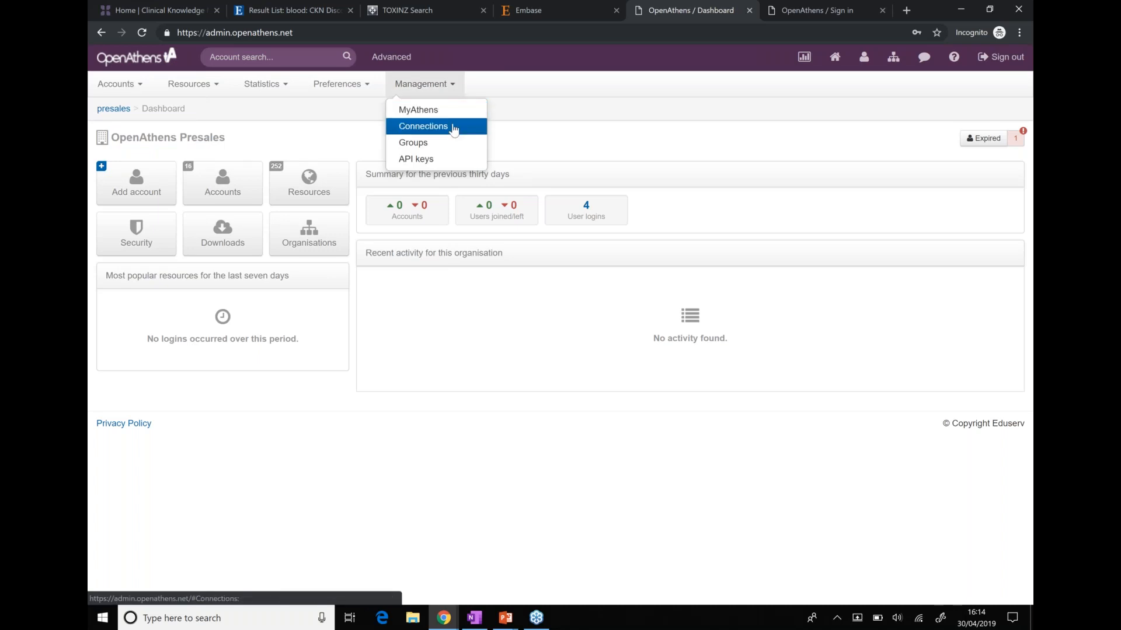
left_click(455, 129)
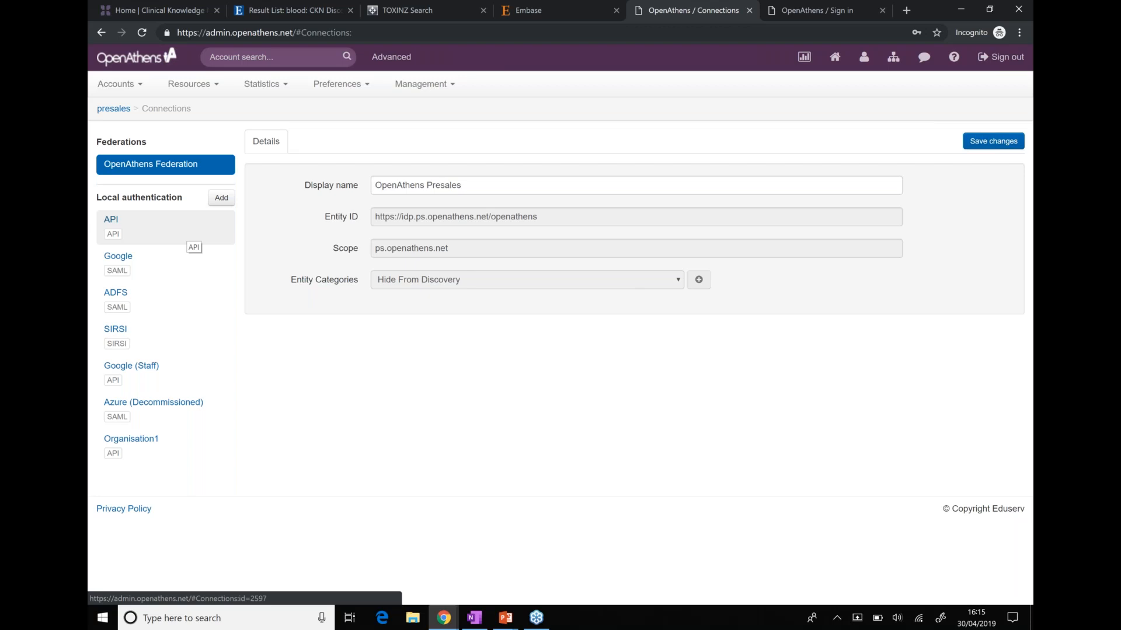
left_click(221, 197)
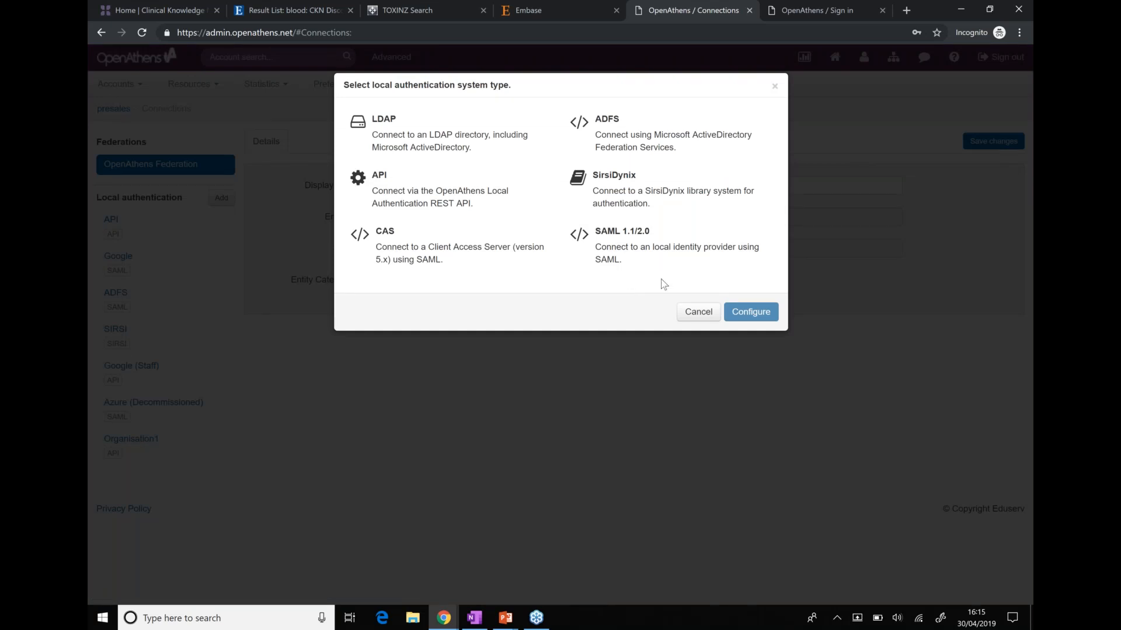
left_click(643, 258)
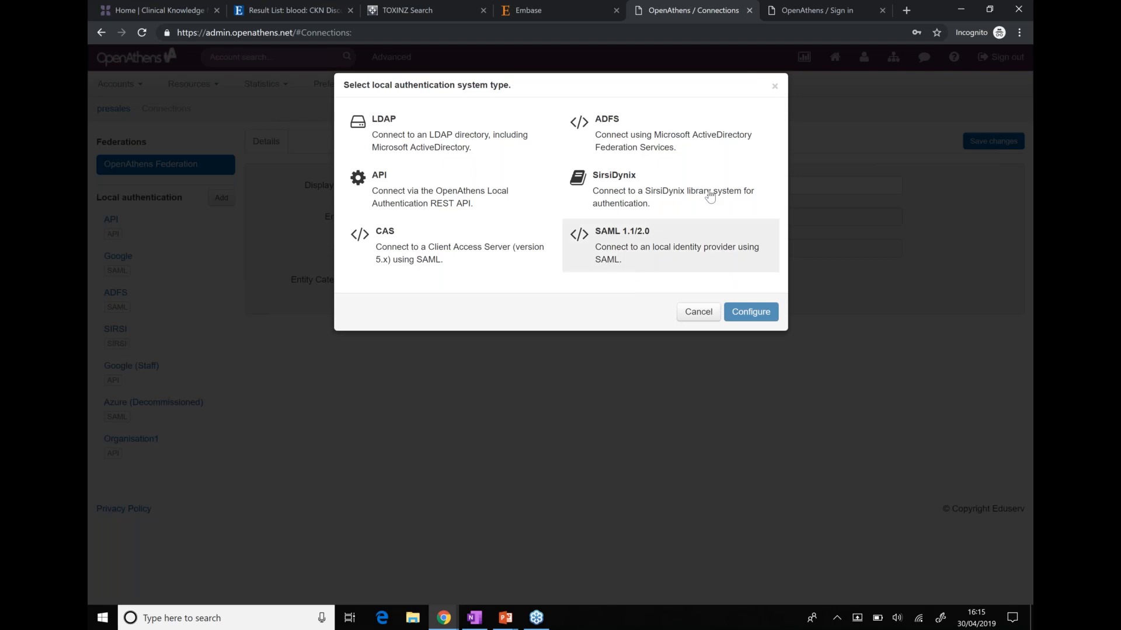
left_click(775, 87)
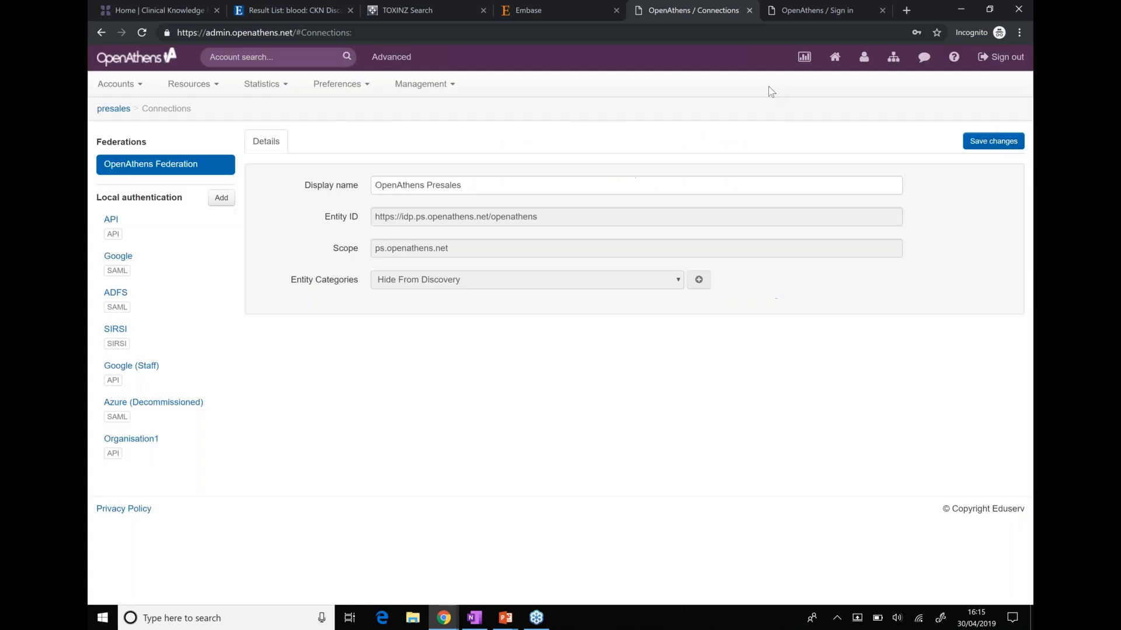
Open the ADFS connection and view its attribute rules such as EPPN, Department and Email
left_click(155, 308)
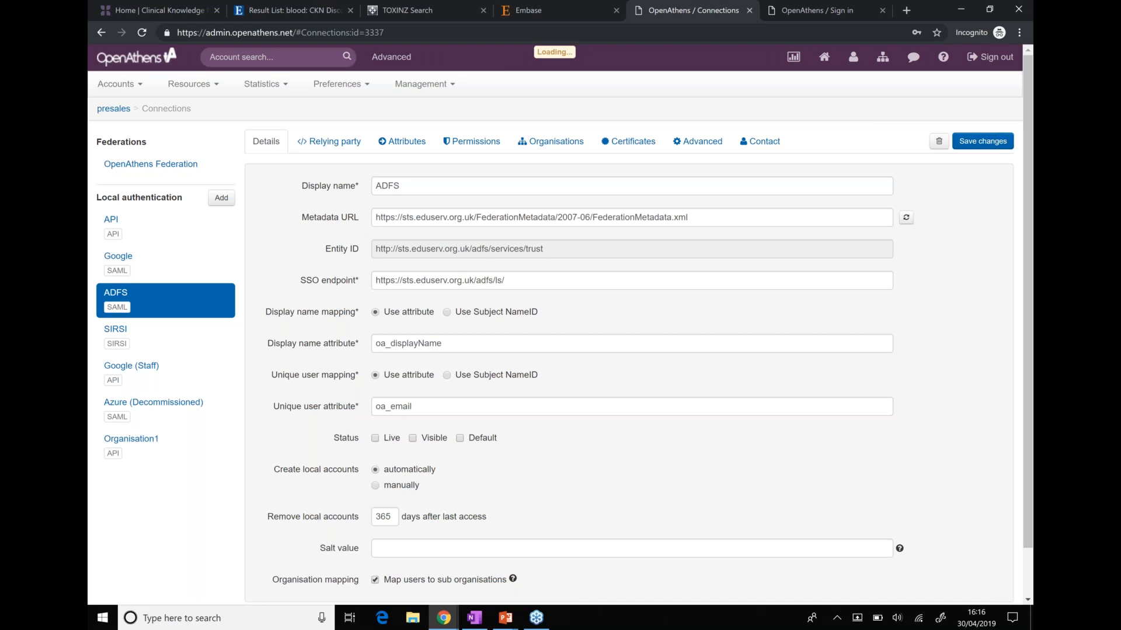
left_click(389, 145)
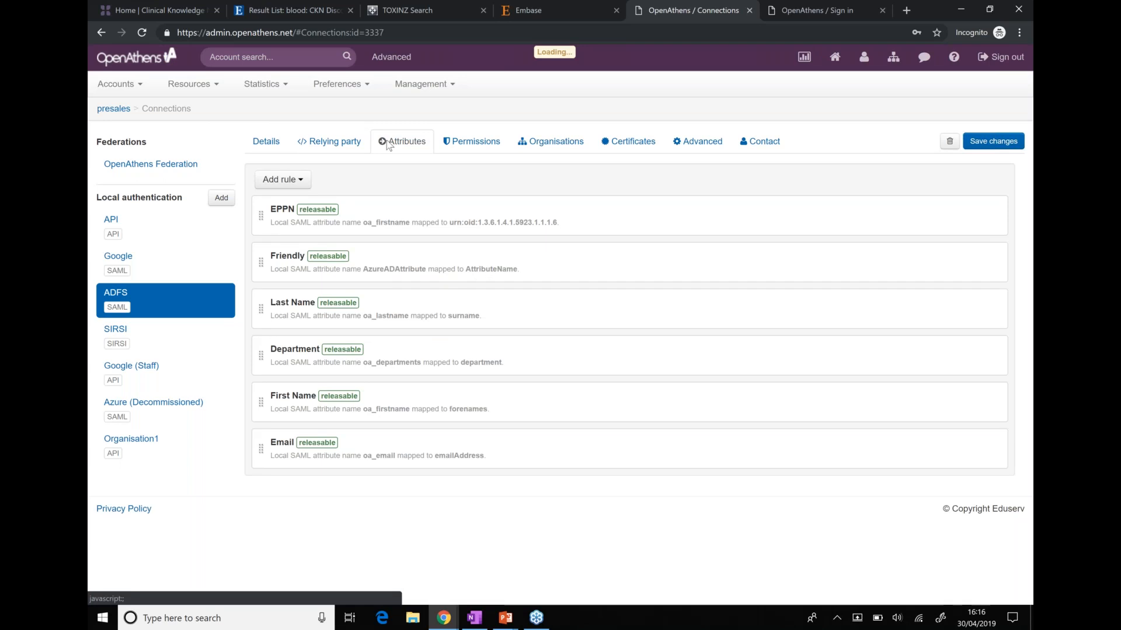
Start a blank mapping rule from the Add rule menu, then switch to the Permissions rules
mouse_move(348, 213)
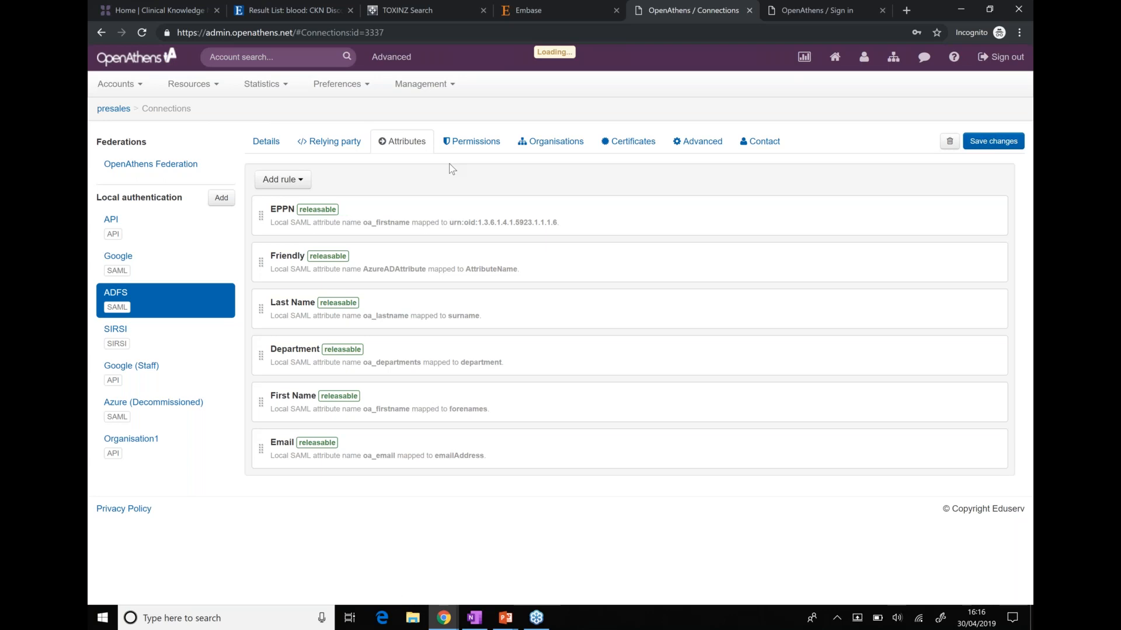
left_click(282, 180)
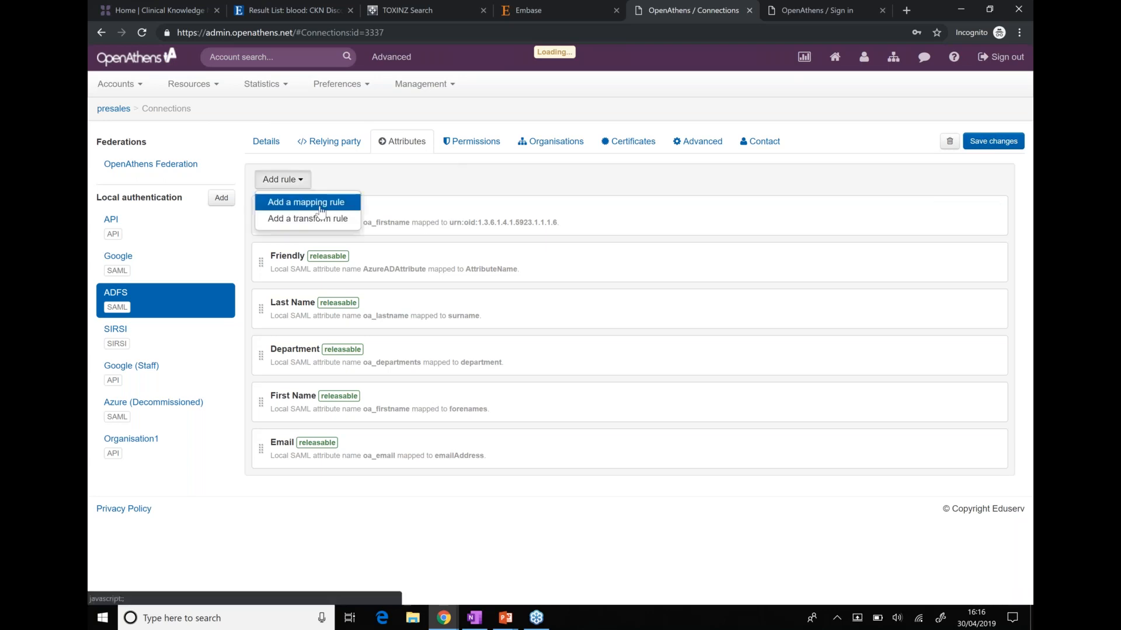
left_click(320, 203)
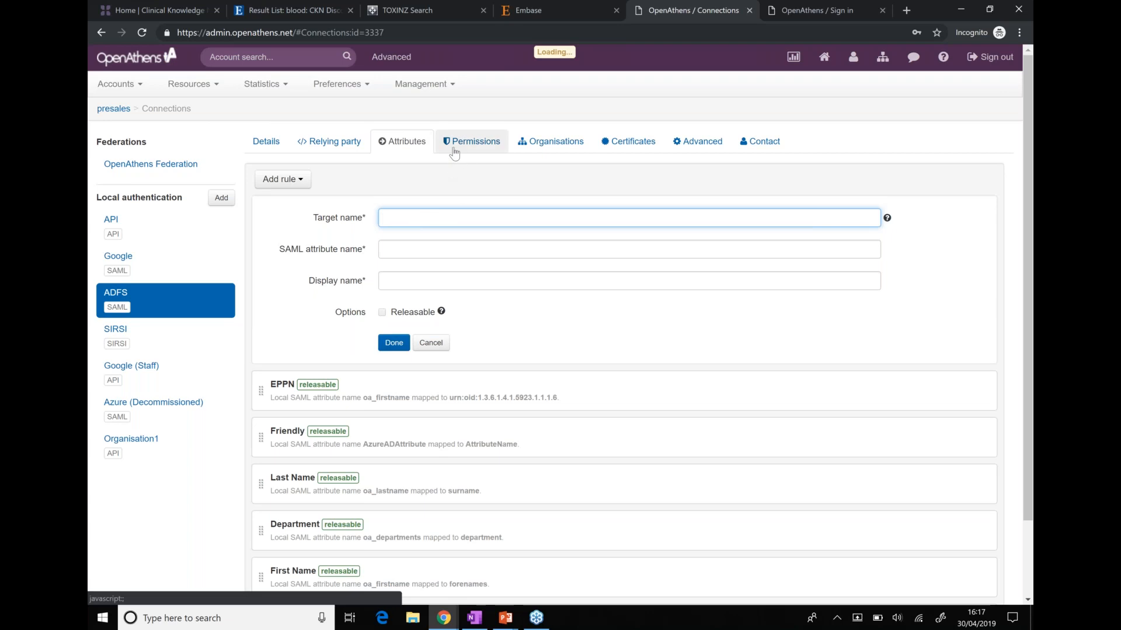
left_click(472, 141)
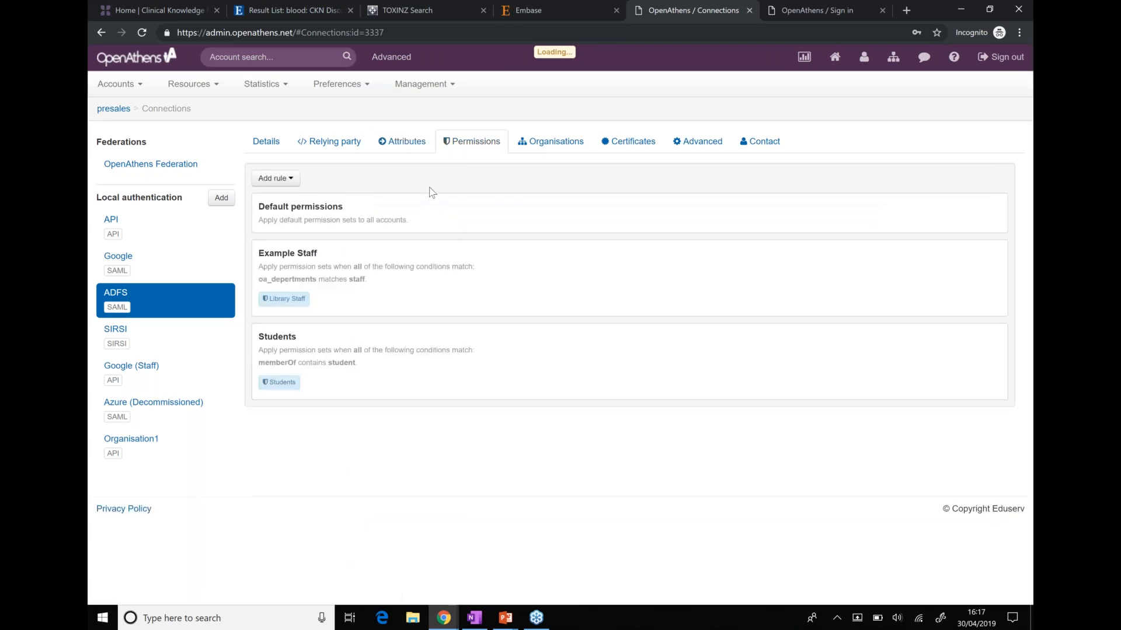
Review the available permission rule types under Add rule, then open the Accounts menu
left_click(274, 178)
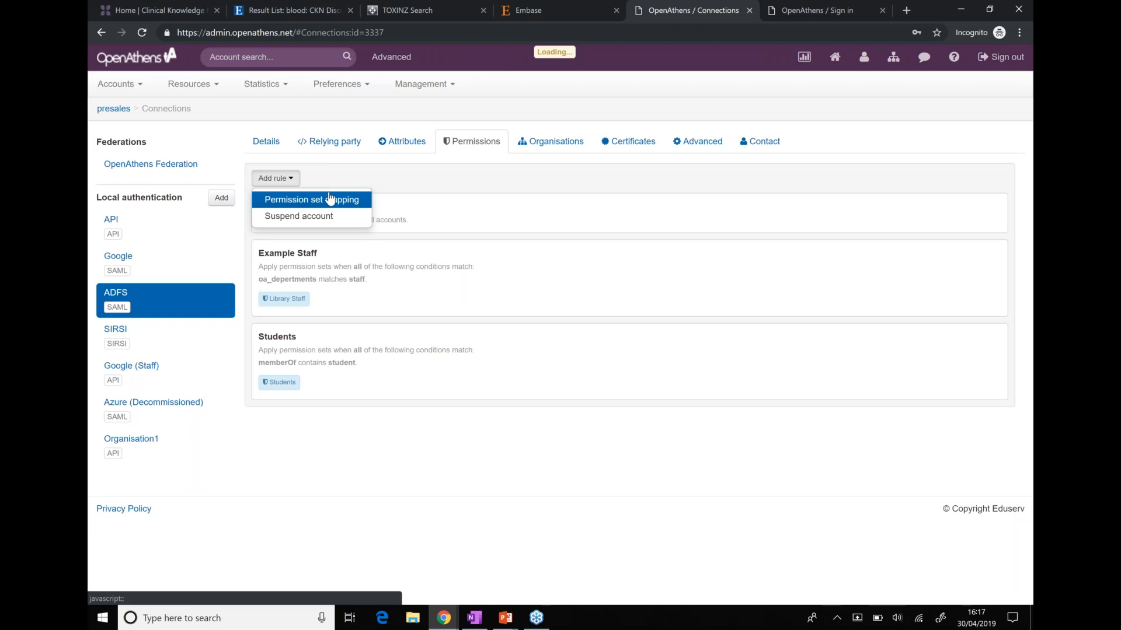
left_click(125, 92)
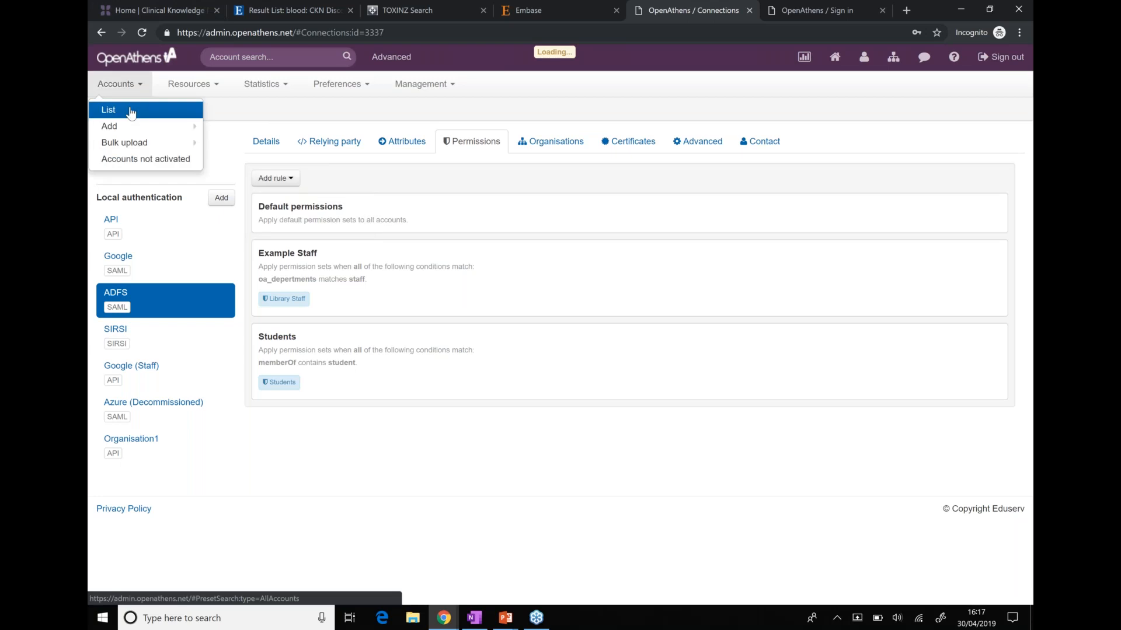
Go to the All accounts list and open the first personal account for editing
left_click(131, 112)
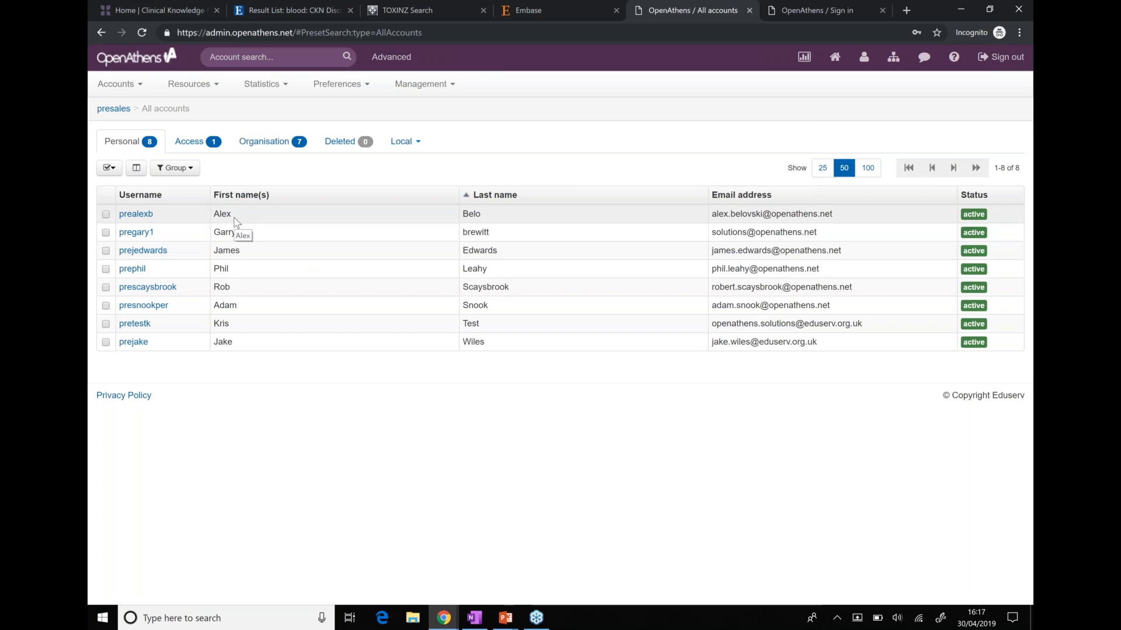
left_click(141, 215)
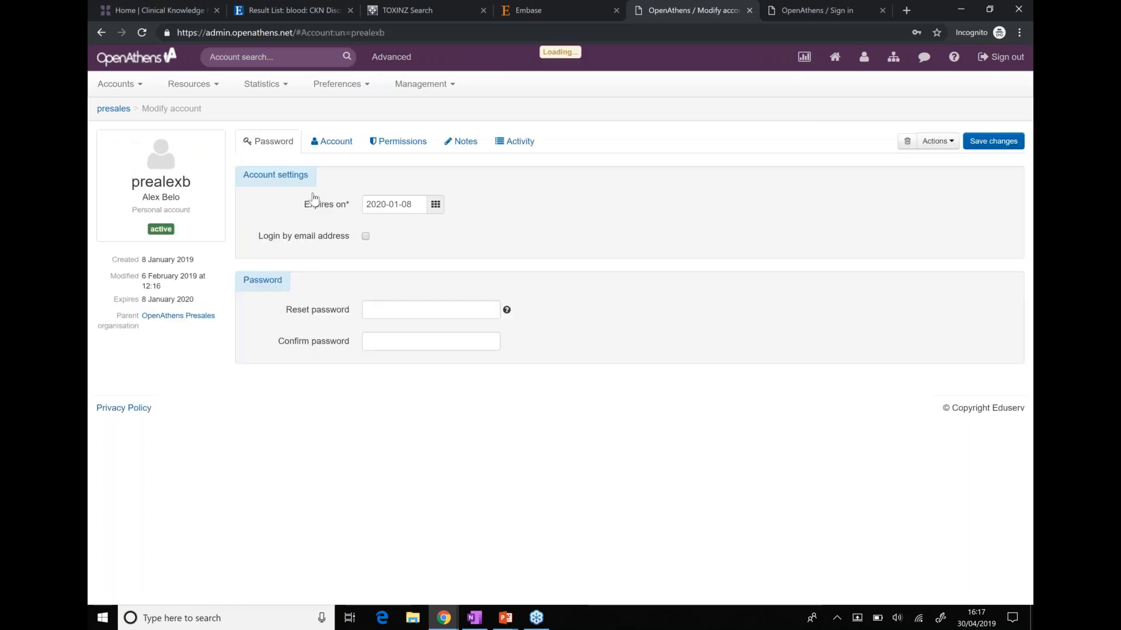
View the first account's personal details form, then reopen the Accounts menu
left_click(332, 141)
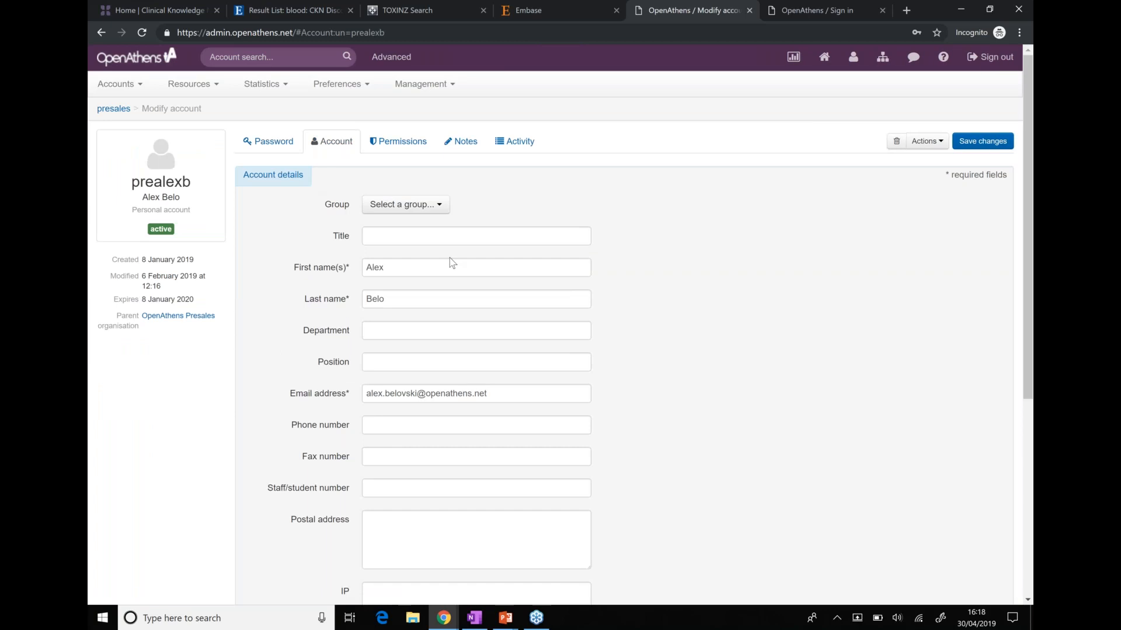
scroll(479, 325, "down", 1)
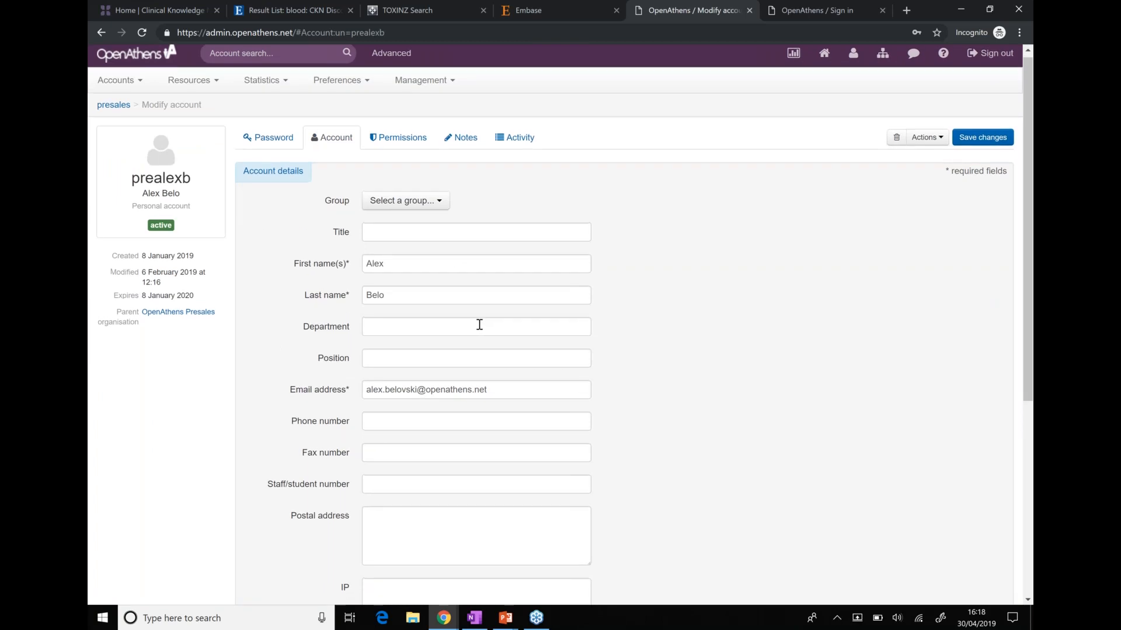
left_click(118, 81)
Filter the account list to the single Access account titled Doctor, checking the Local sources list
left_click(140, 107)
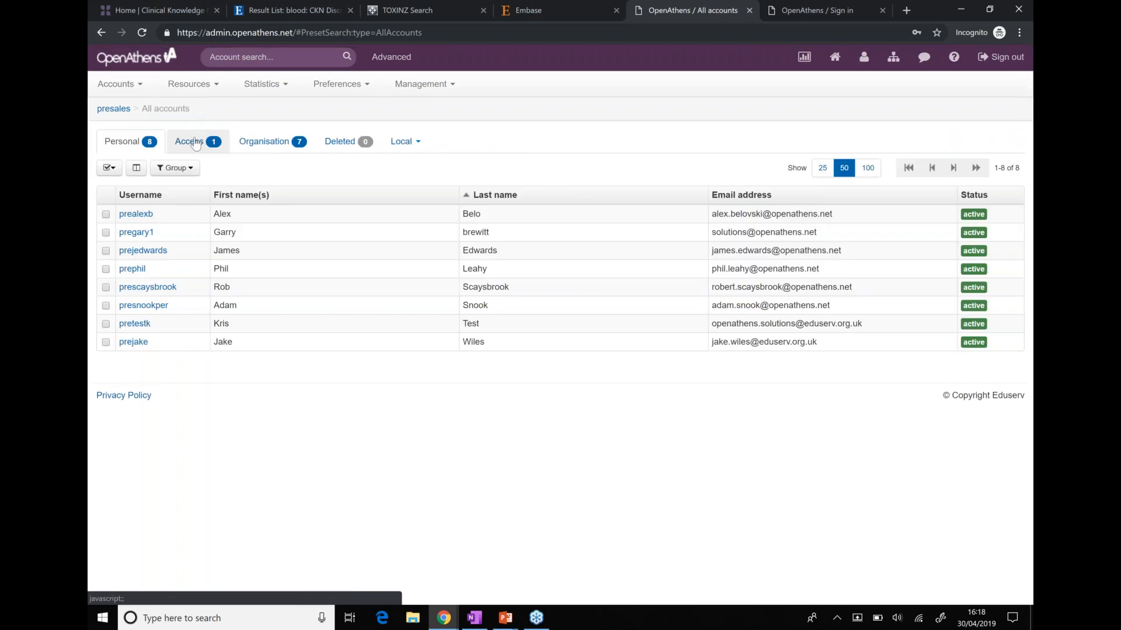
left_click(195, 143)
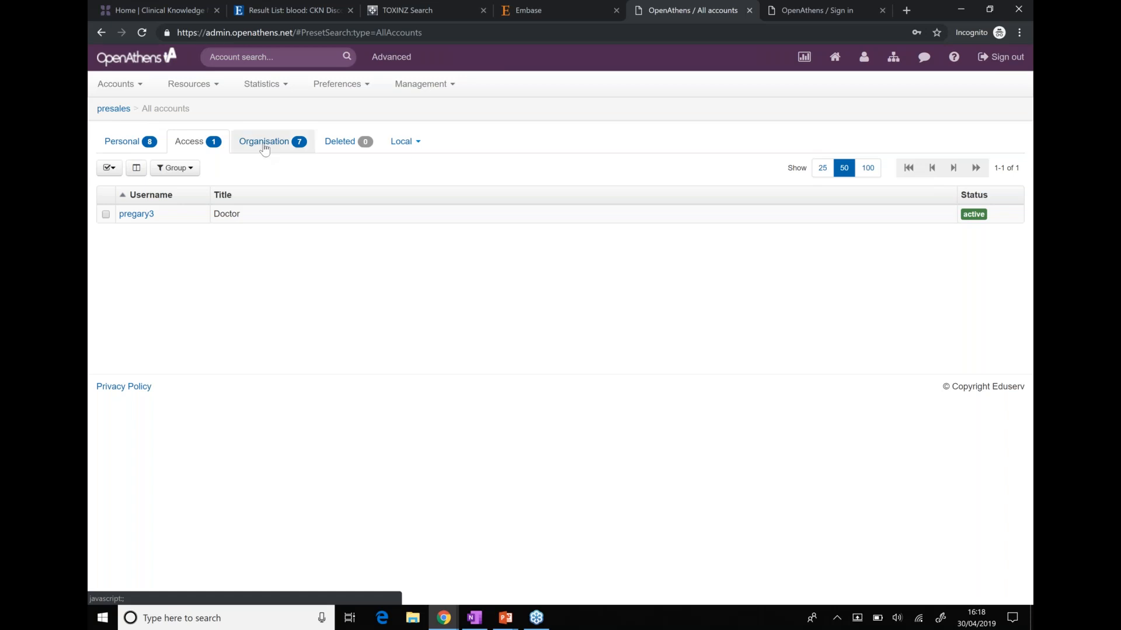
left_click(408, 146)
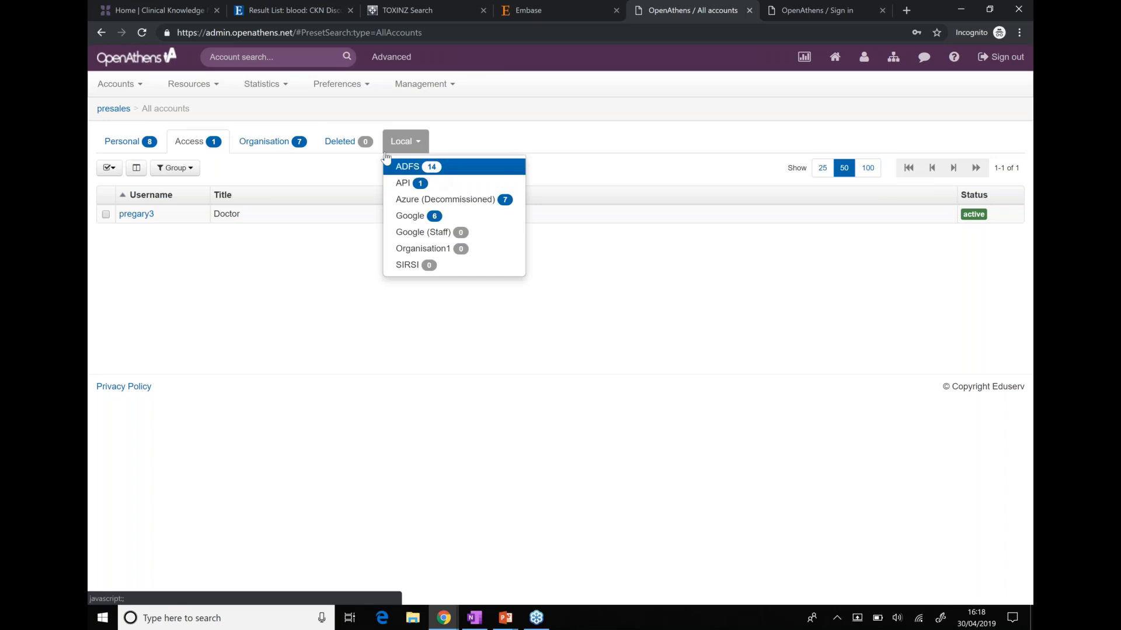
left_click(277, 59)
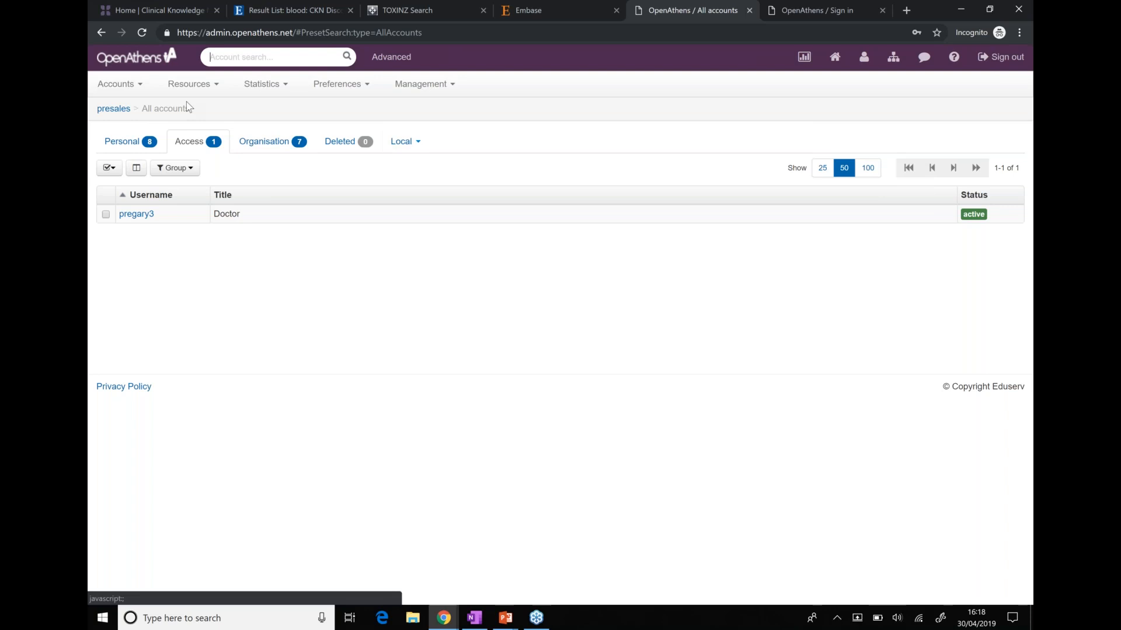
left_click(193, 84)
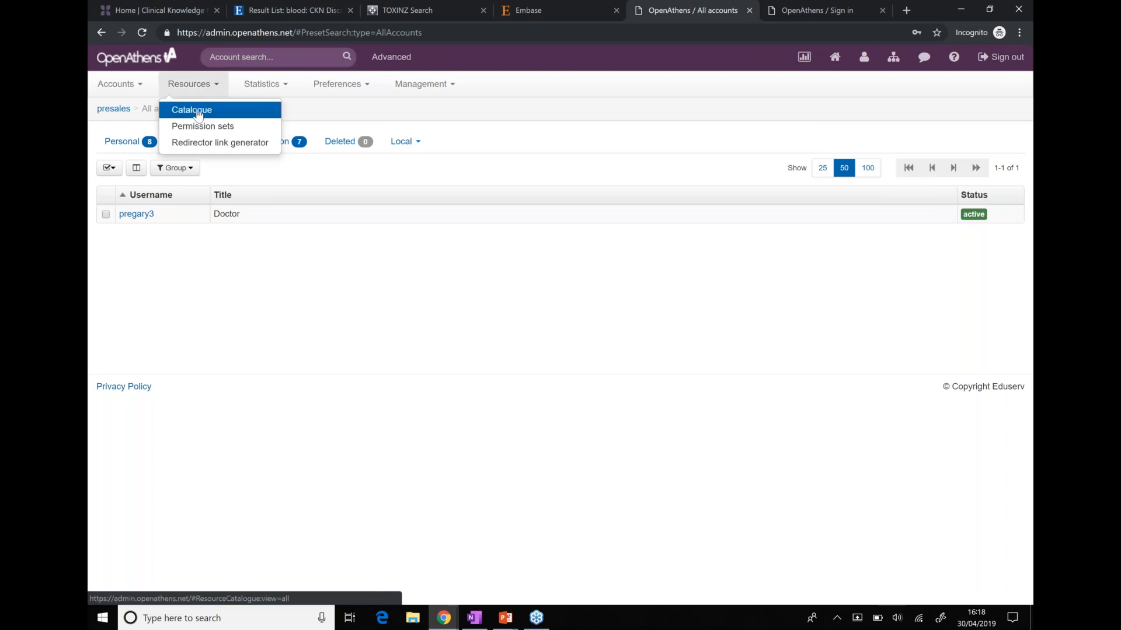
Open the 1,497-resource catalogue and inspect the 123doc resource's allocation options
left_click(198, 114)
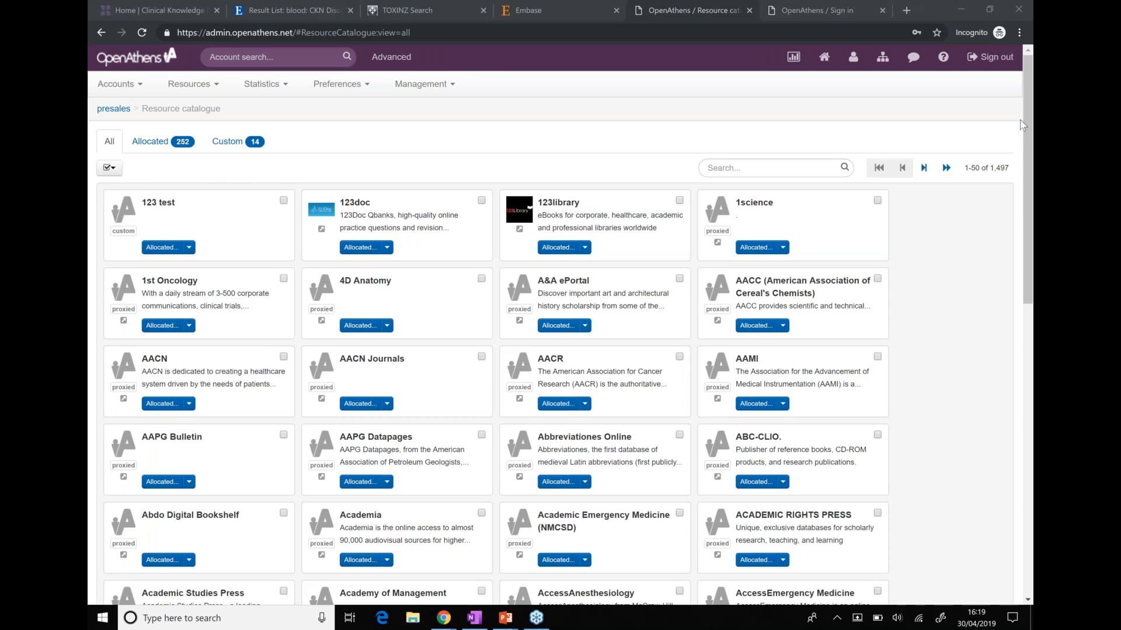
left_click(993, 172)
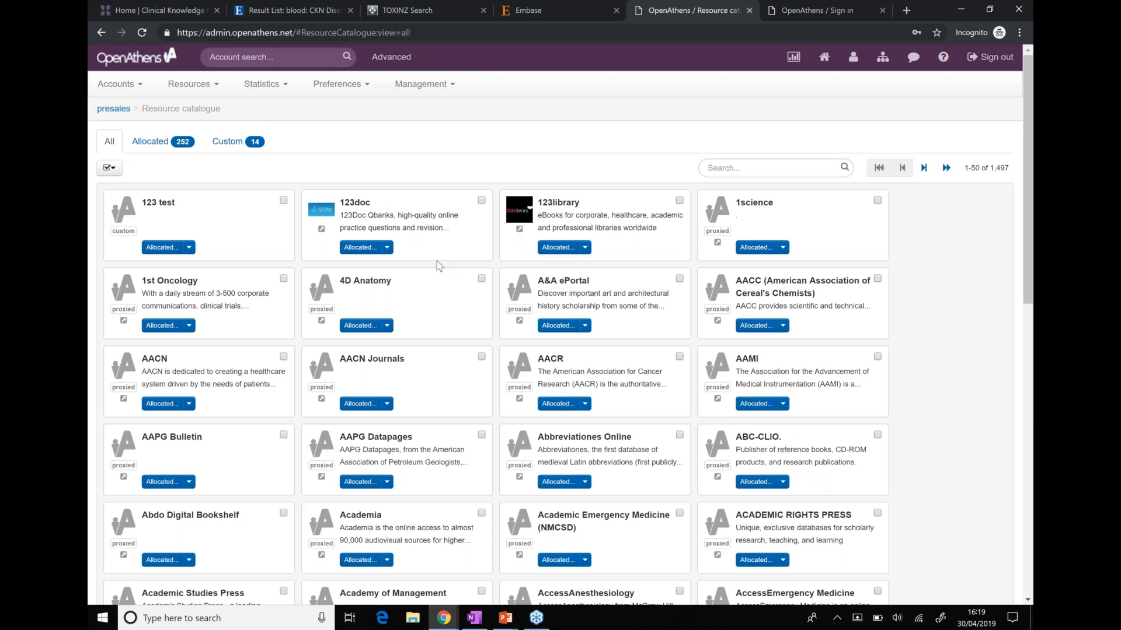
left_click(386, 249)
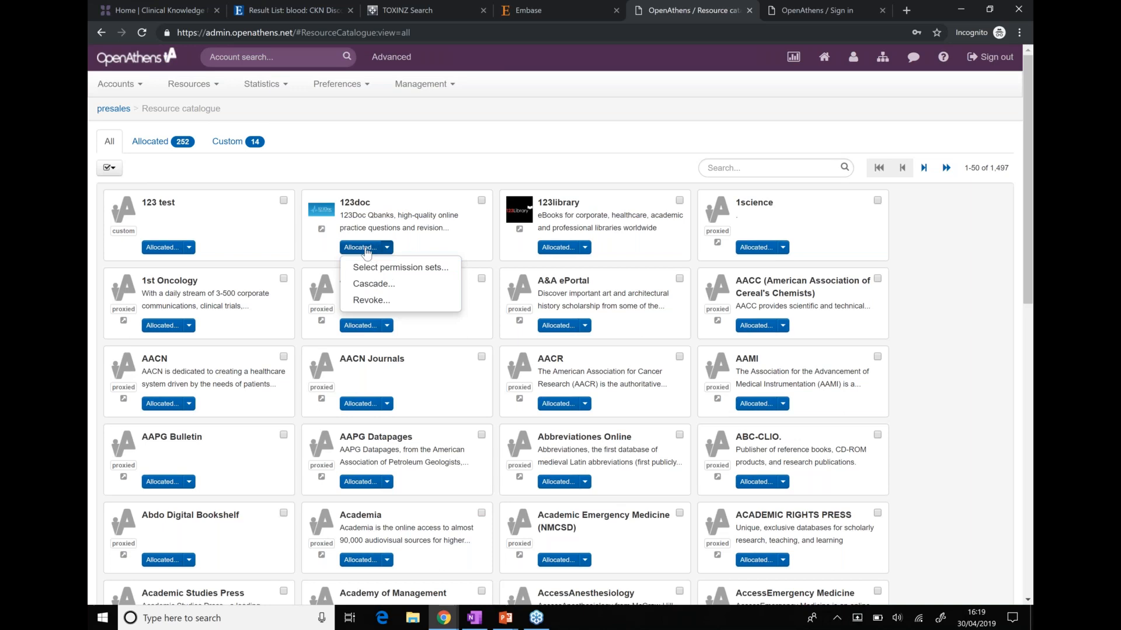
left_click_drag(366, 237, 311, 241)
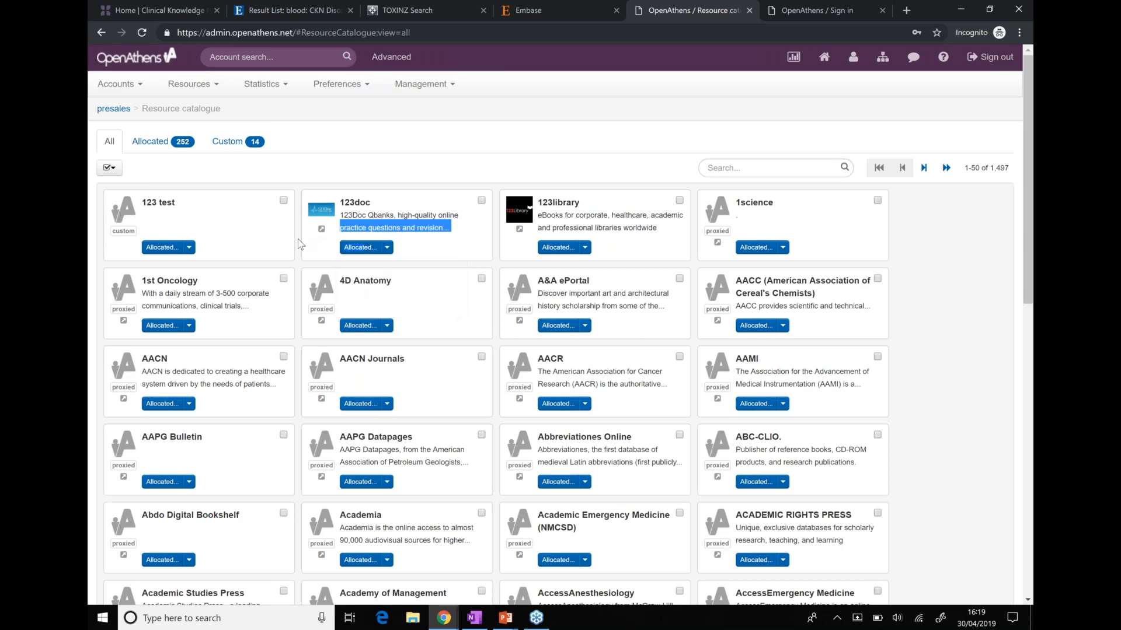
left_click(390, 382)
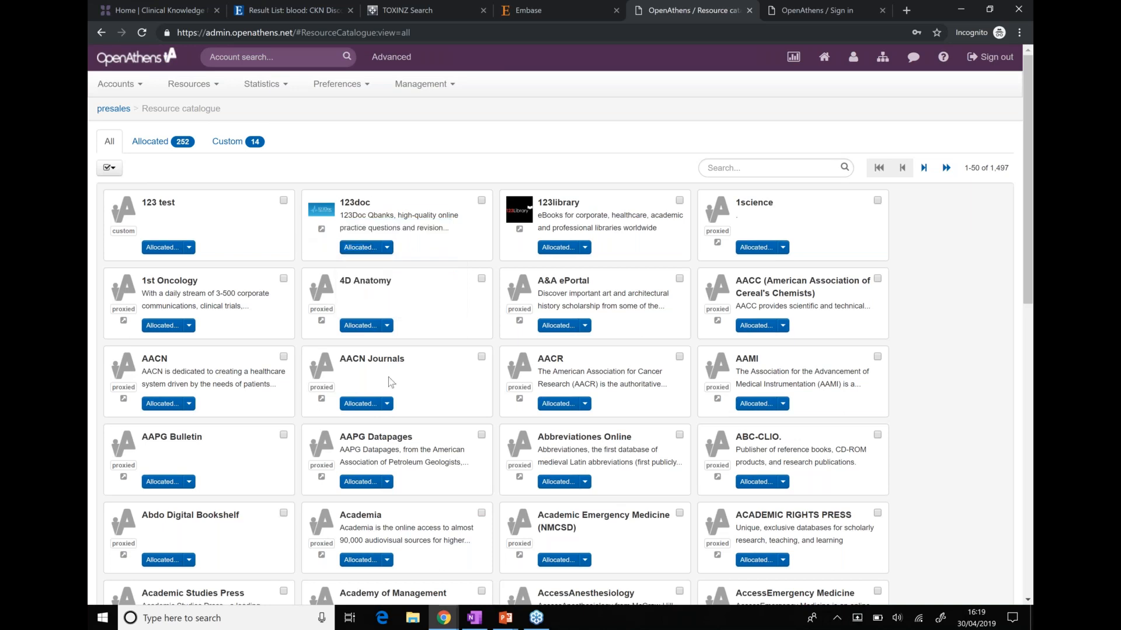
scroll(390, 382, "down", 5)
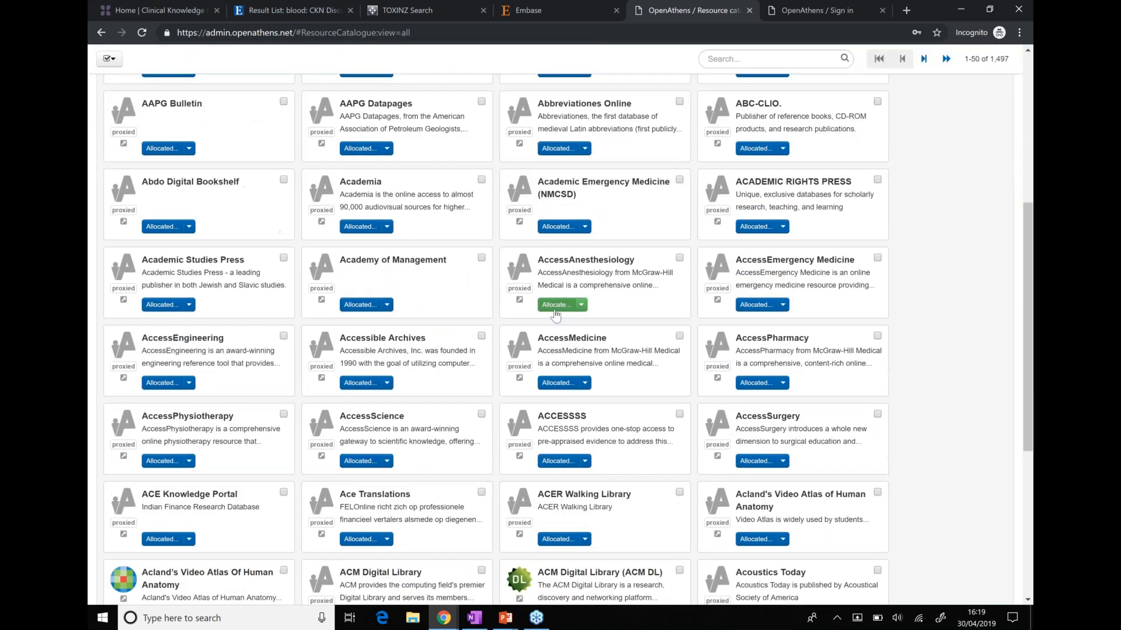
Open and review the AccessAnesthesiology permission set allocation window
left_click(557, 304)
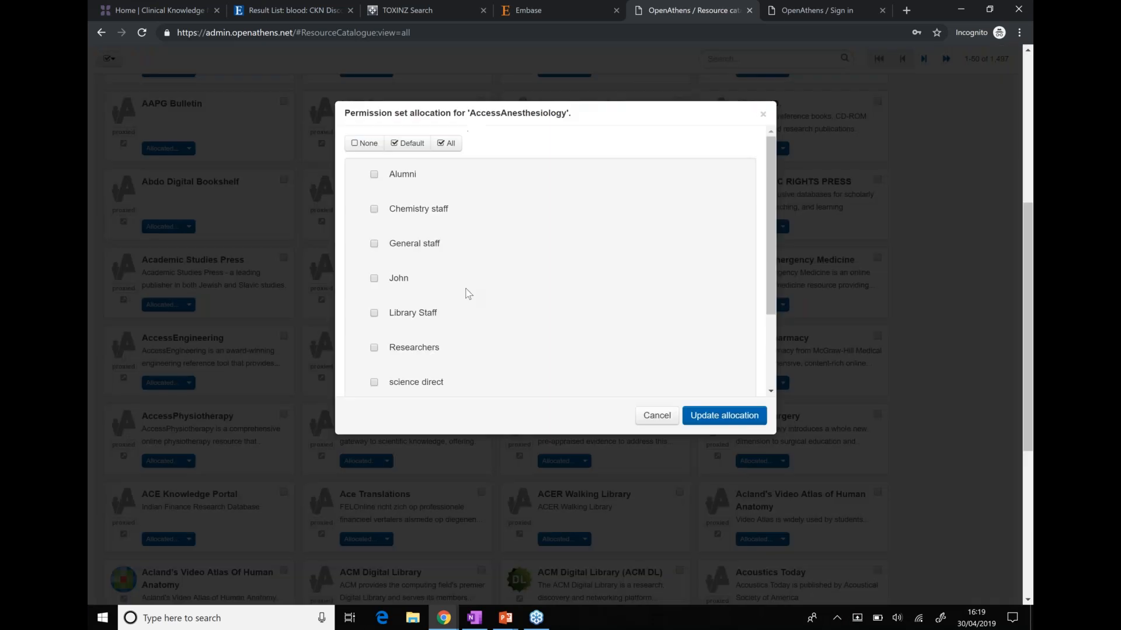
scroll(467, 293, "down", 3)
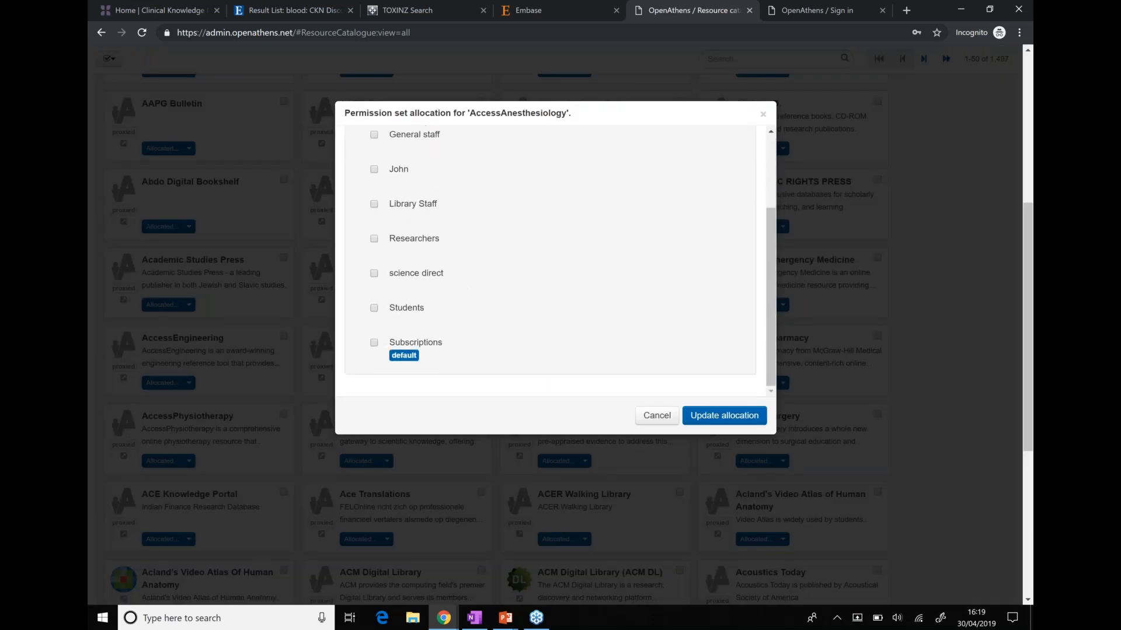
scroll(486, 183, "up", 5)
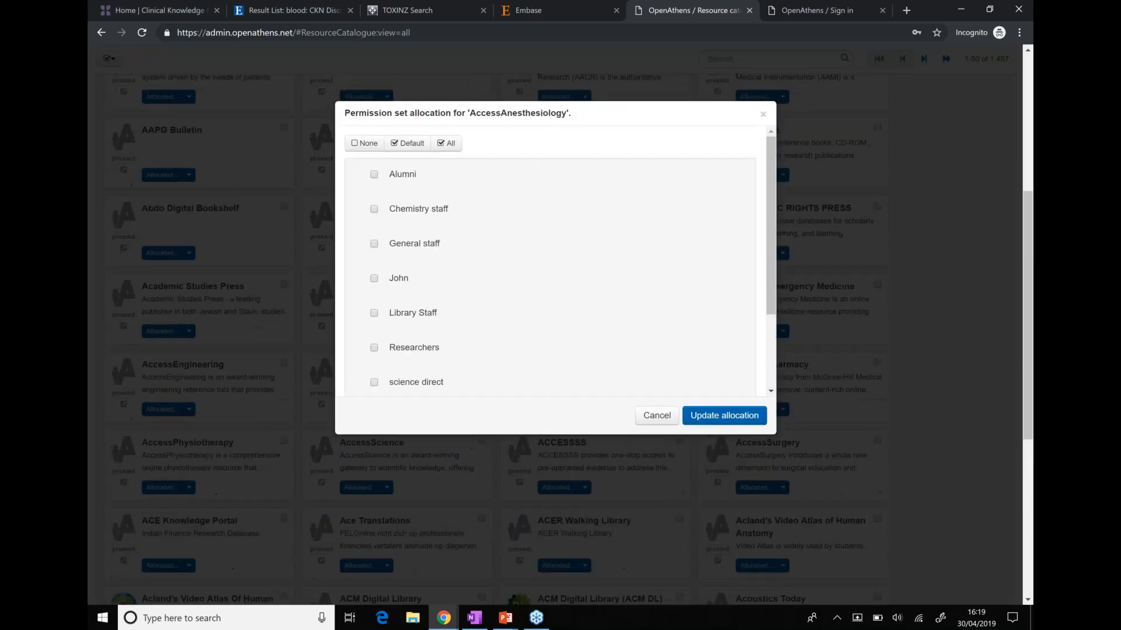
scroll(487, 183, "down", 3)
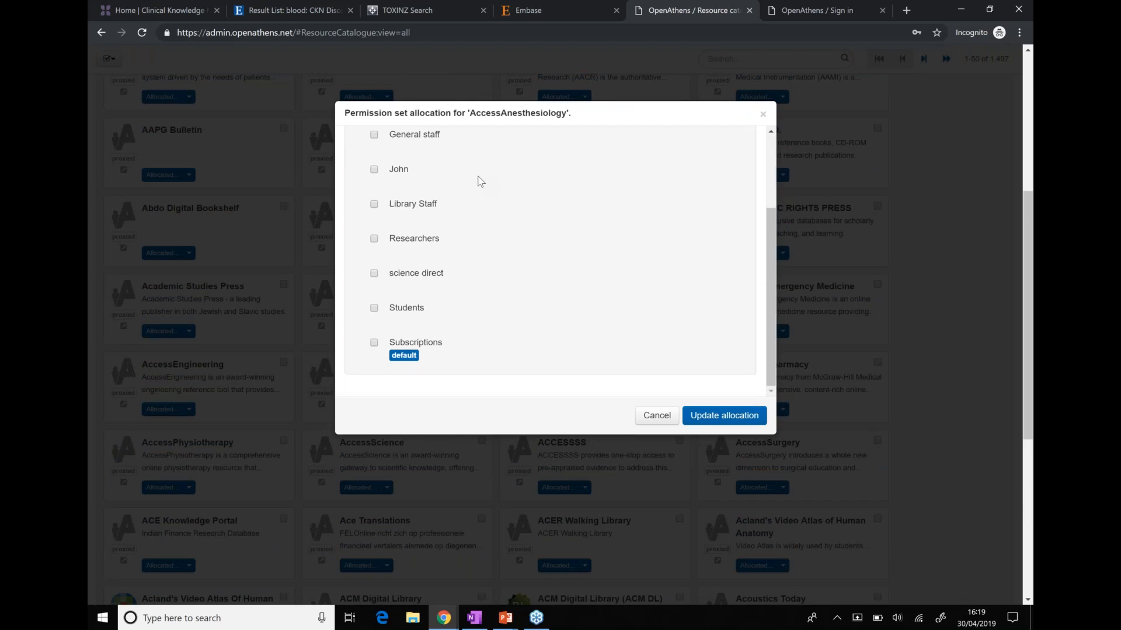
scroll(478, 181, "up", 3)
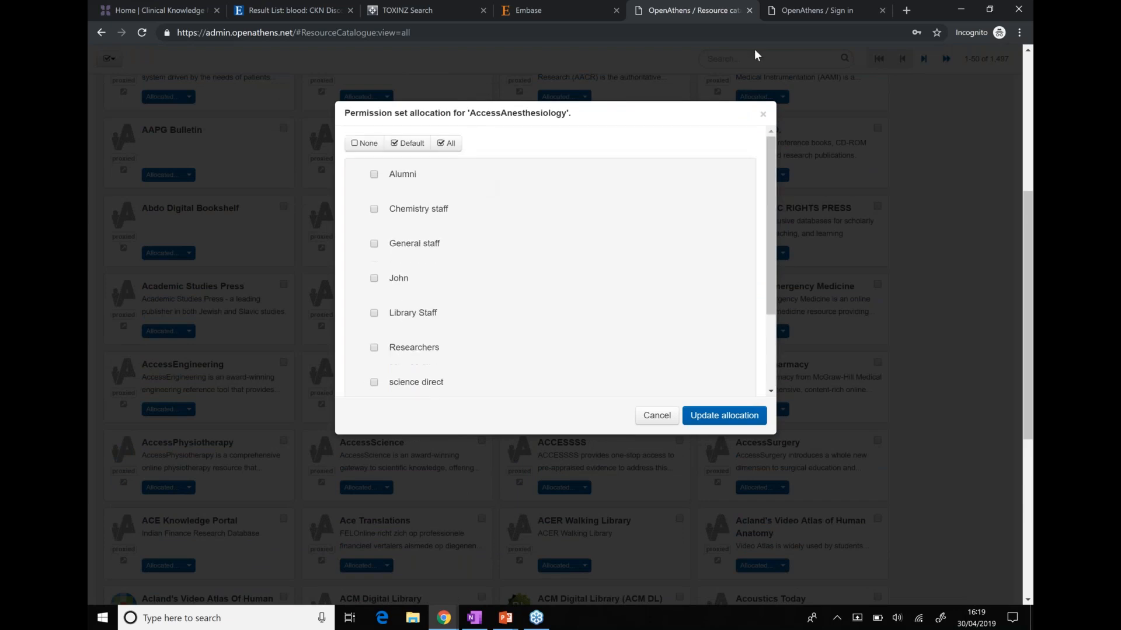
Close the allocation window unchanged and list the 252 allocated resources
left_click(862, 62)
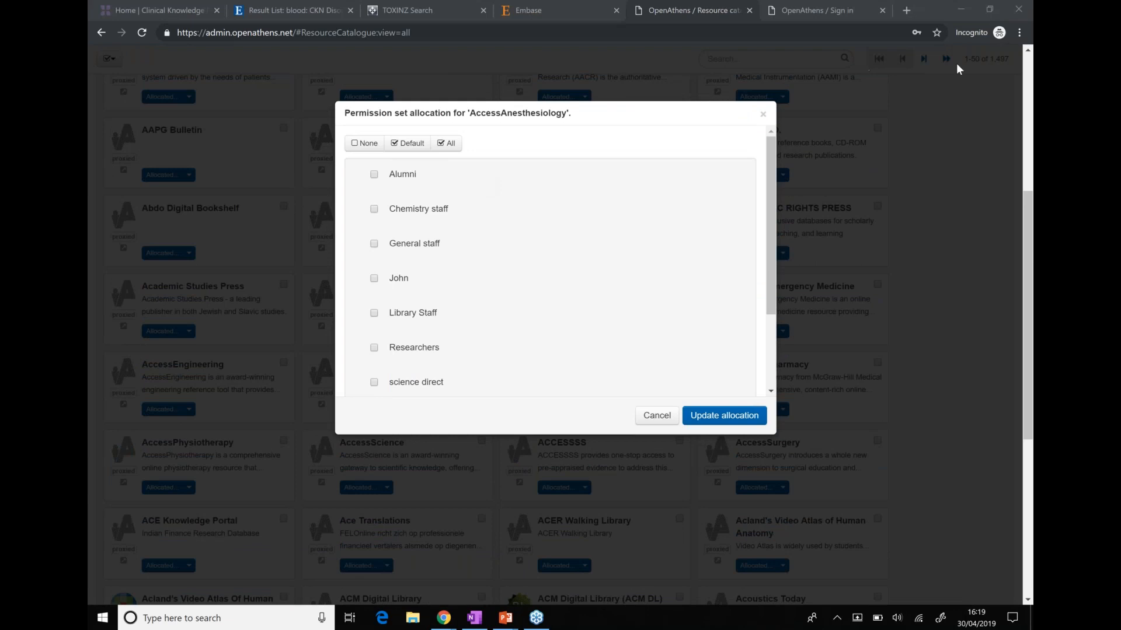
left_click(765, 115)
scroll(443, 233, "up", 5)
left_click(150, 141)
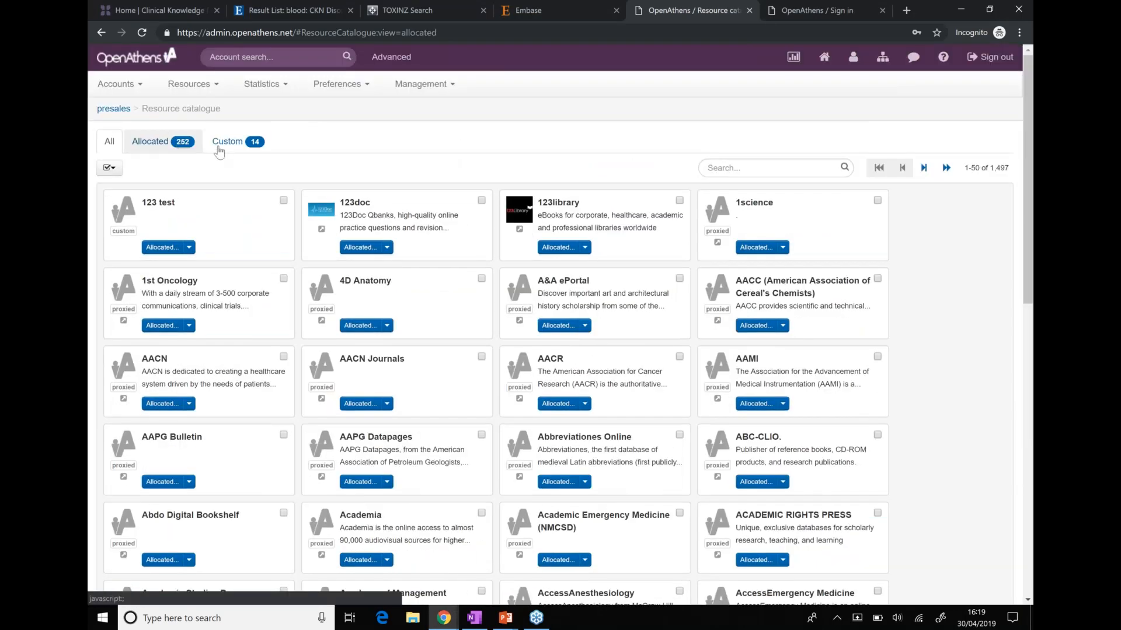
Review the All, Allocated and 14 Custom resource lists, then close the catalogue tab
left_click(112, 147)
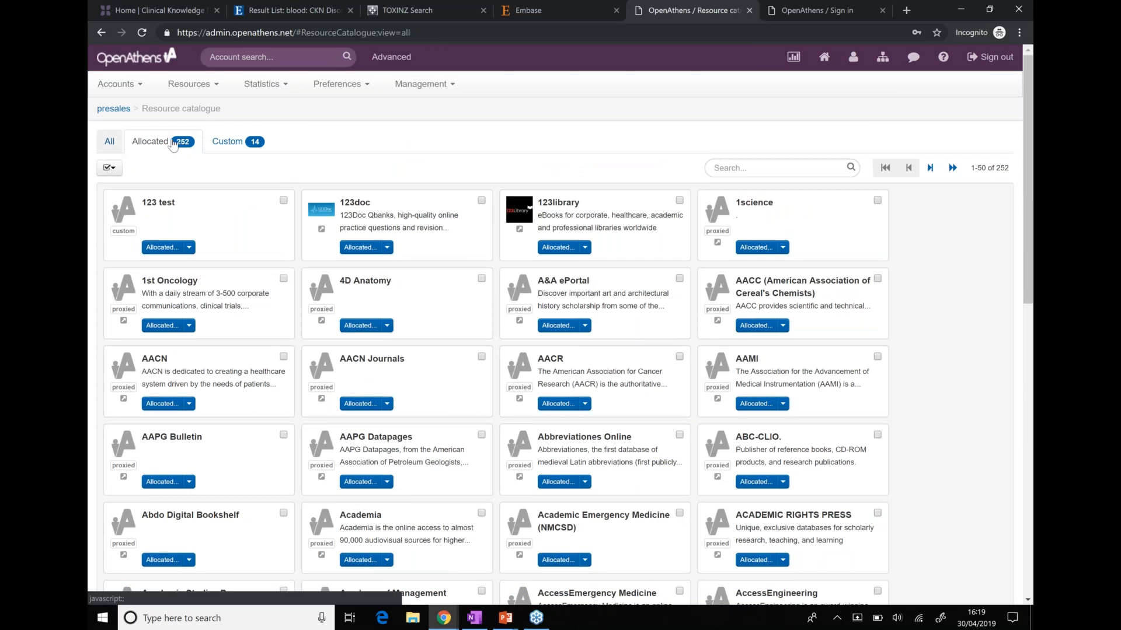
left_click(173, 146)
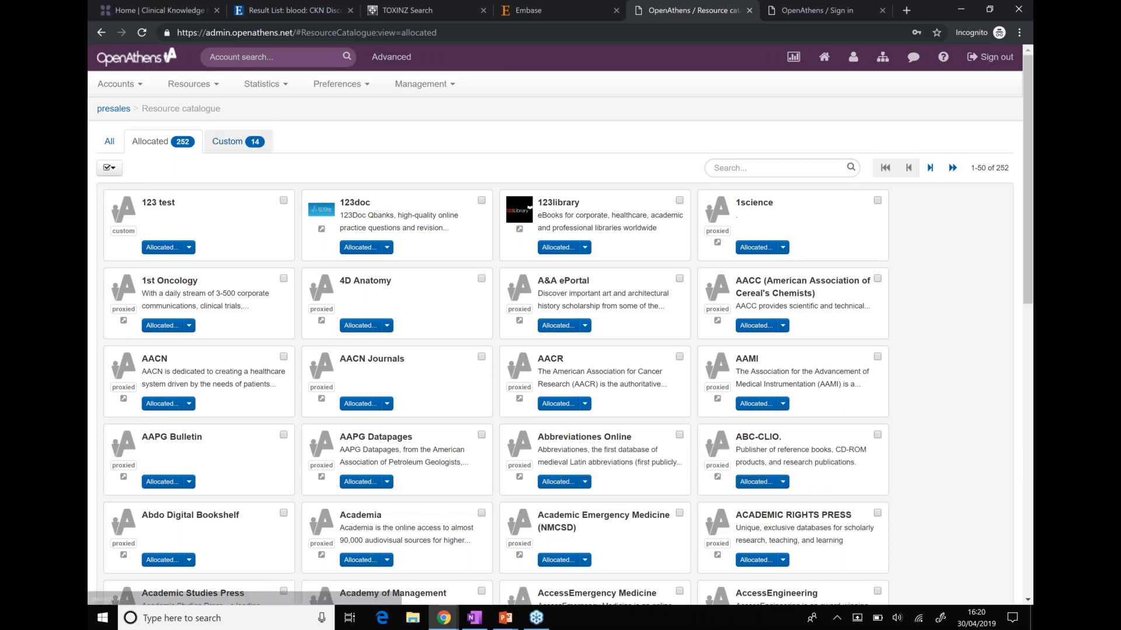
left_click(252, 143)
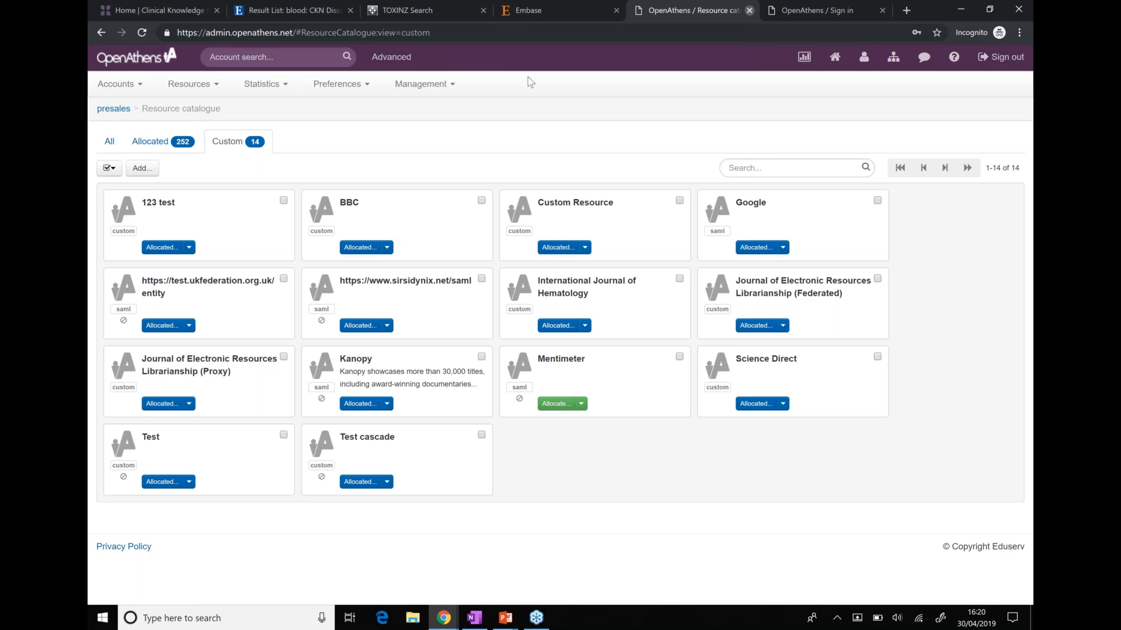
left_click(750, 10)
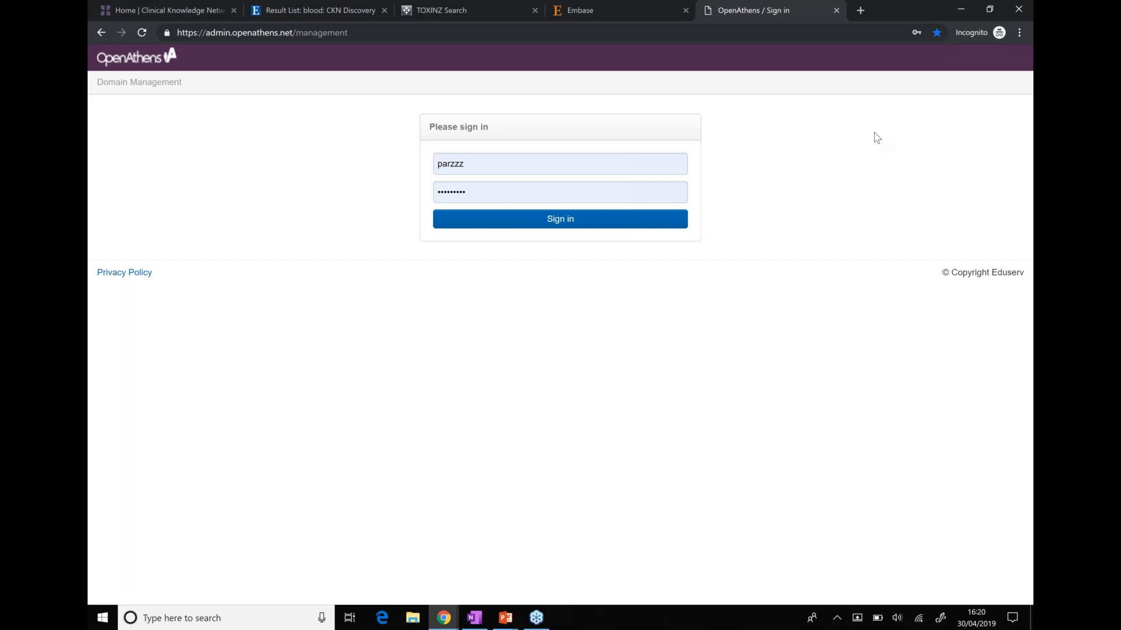
Submit the pre-filled sign-in form to reach the Clinical Knowledge Network dashboard
key("Return")
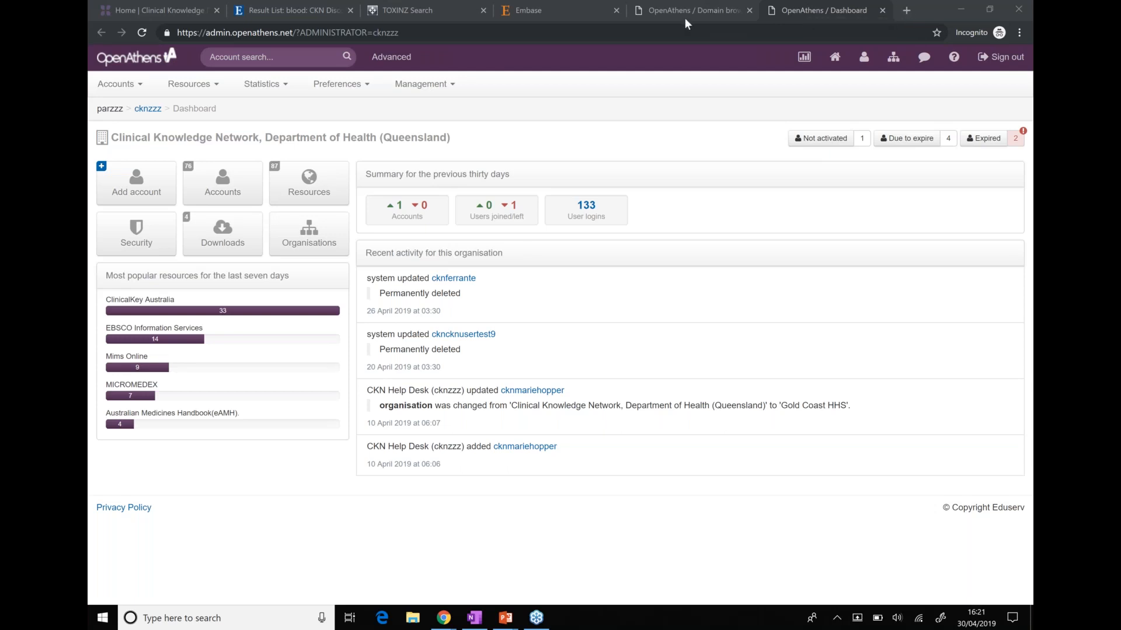
Review the Organisation summary (13,675 accounts) and impersonate the Gold Coast HHS administrator
left_click(894, 60)
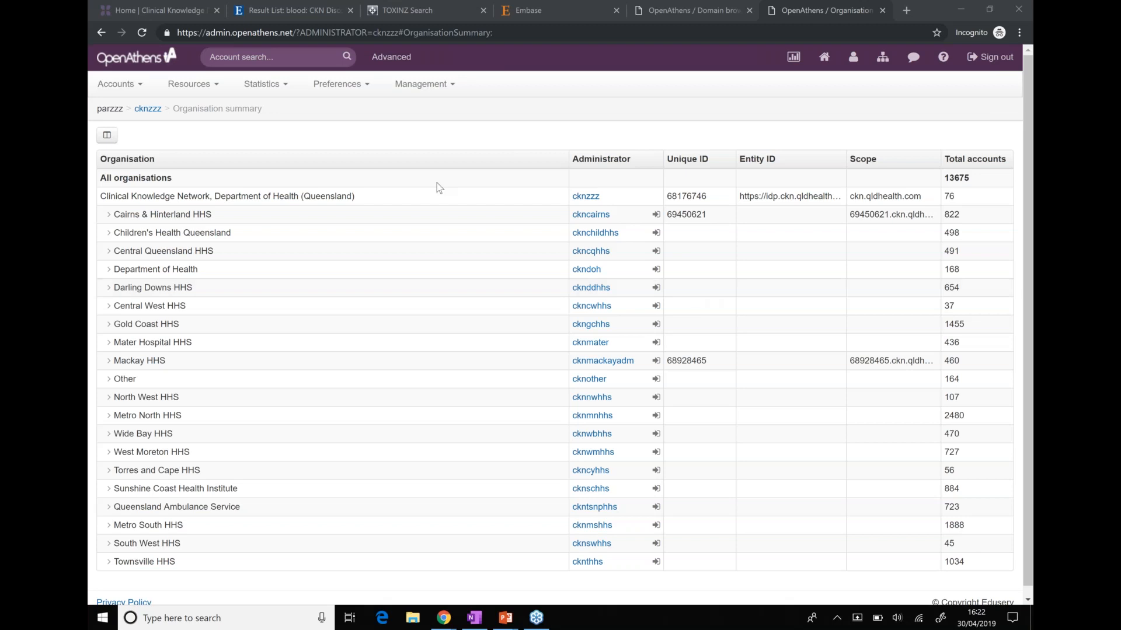
scroll(682, 304, "down", 1)
scroll(680, 298, "up", 1)
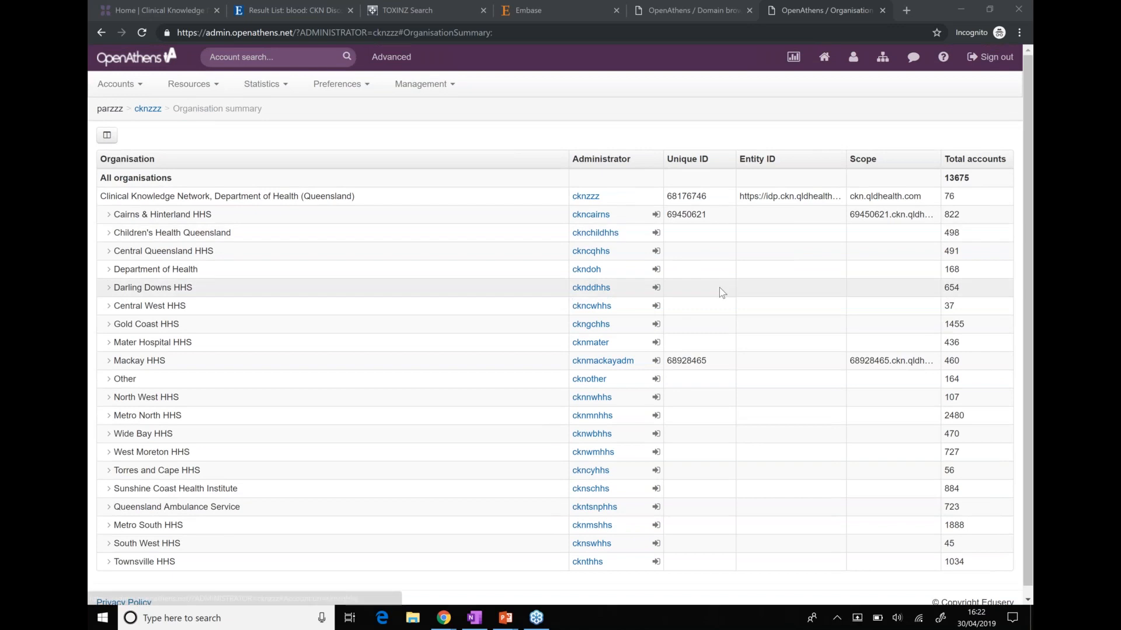
scroll(722, 292, "down", 1)
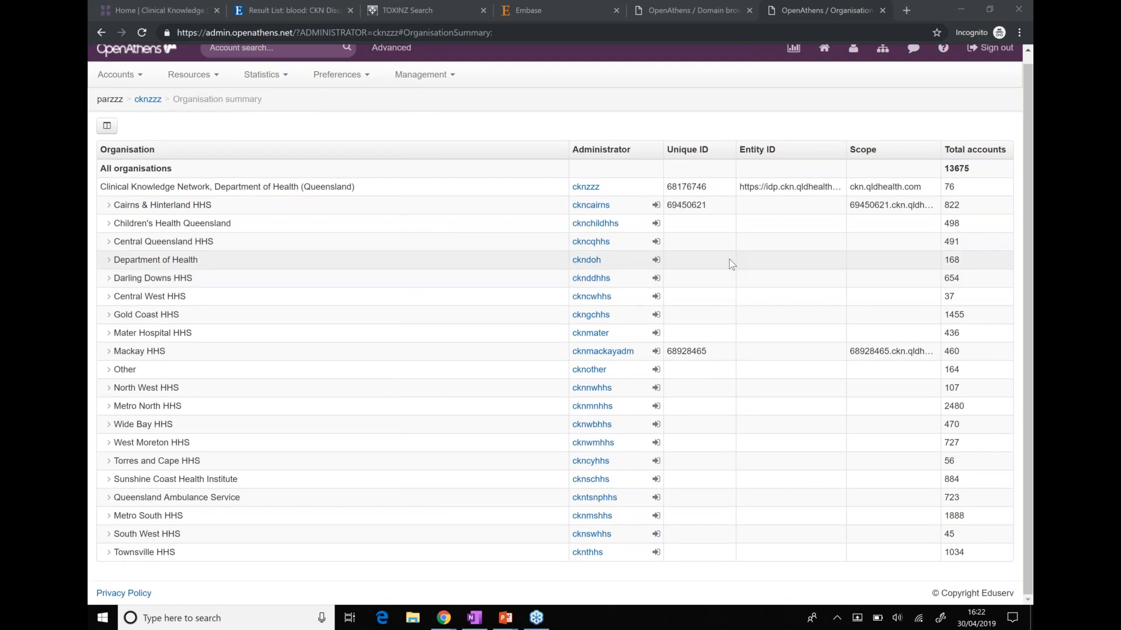
scroll(732, 263, "up", 1)
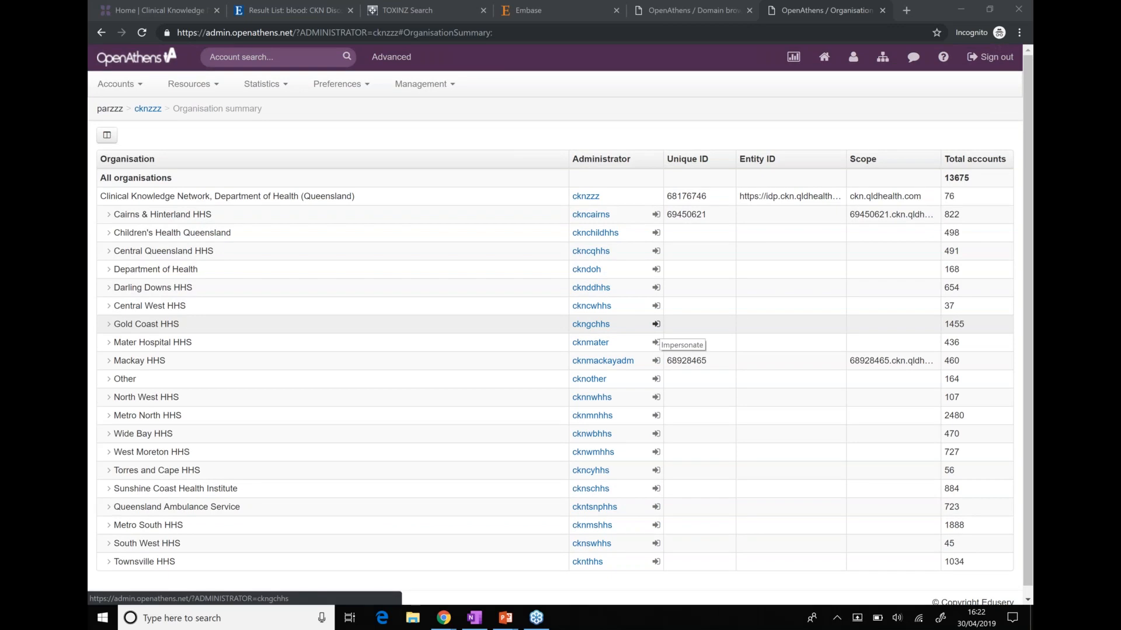
left_click(656, 324)
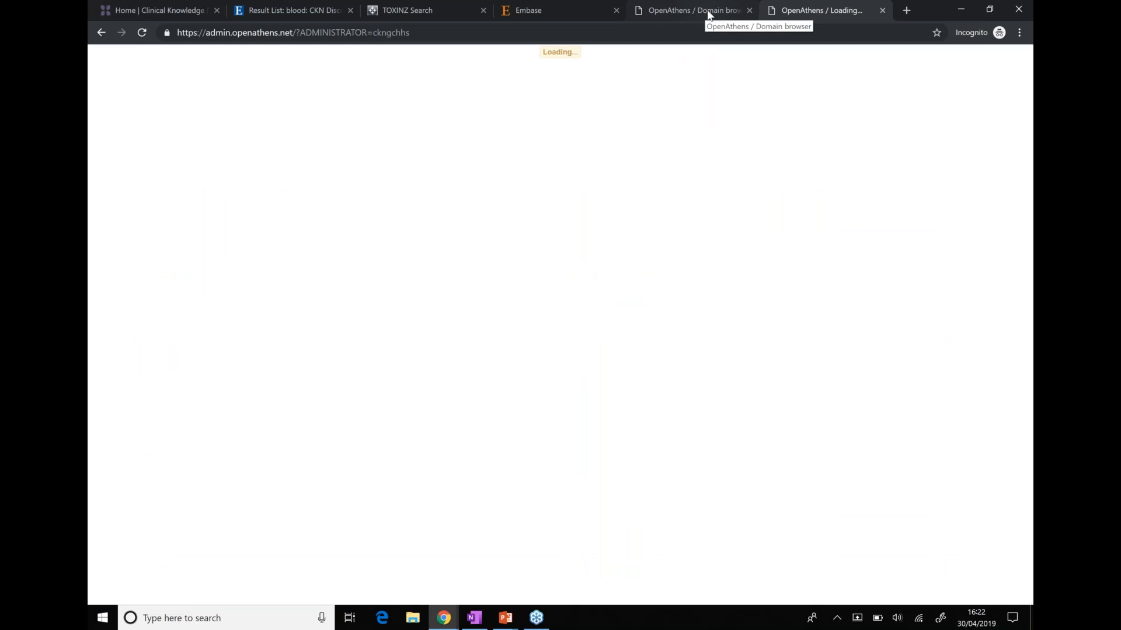
Open Statistics > Reporting for Gold Coast HHS to see 413 authentications and 1,464 accounts
mouse_move(283, 86)
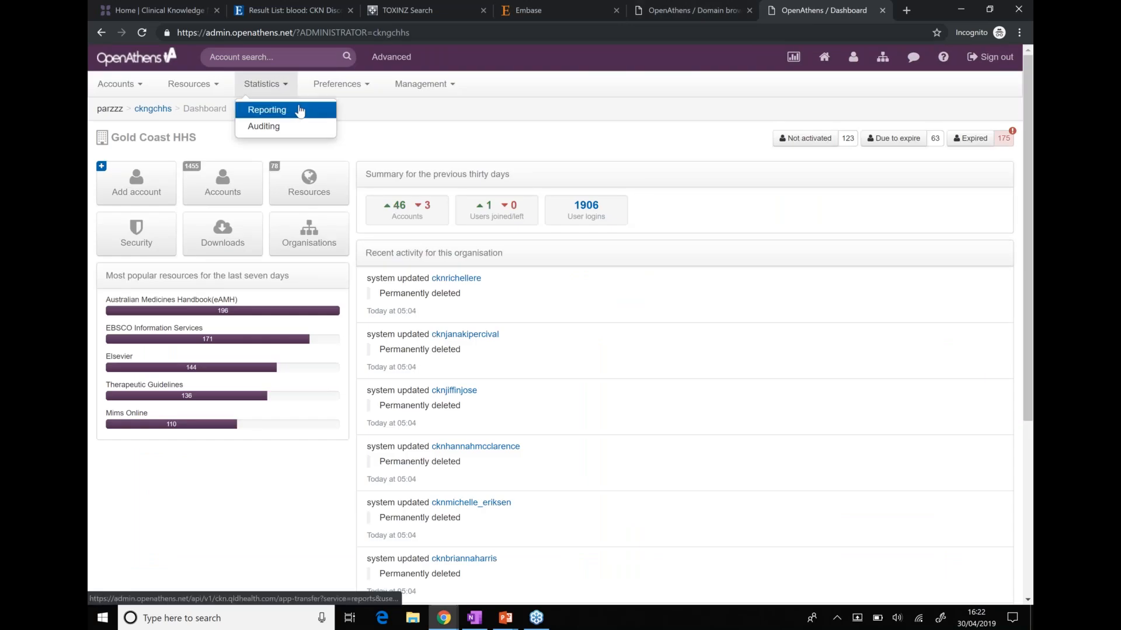
left_click(301, 112)
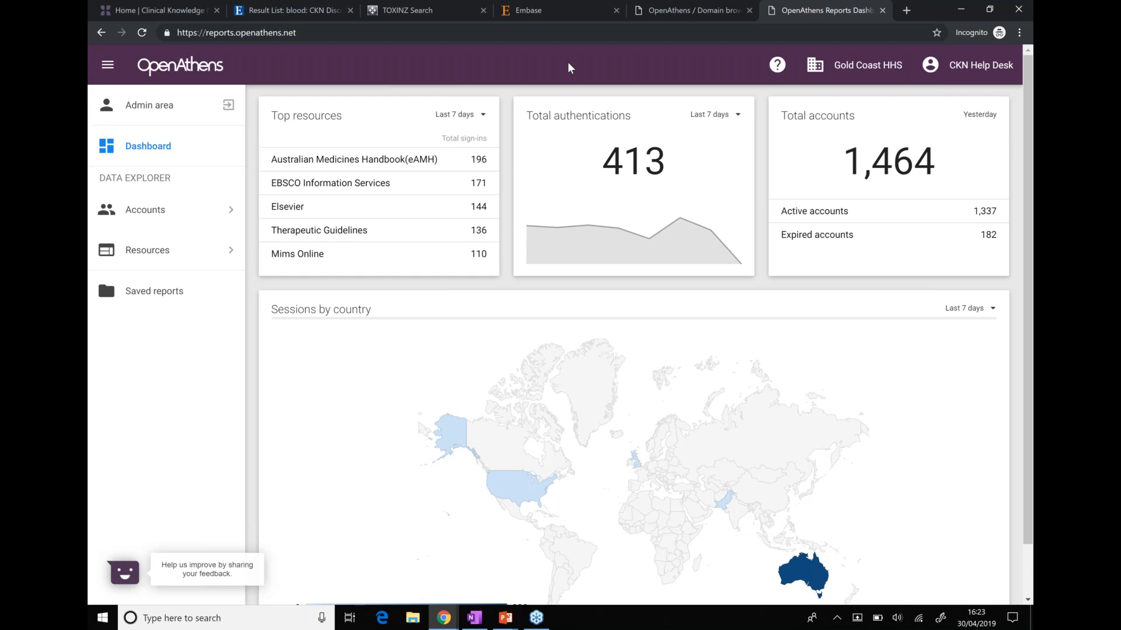
Review the Last 7 days range options and the sessions map, then open the Top resources usage explorer
left_click(733, 114)
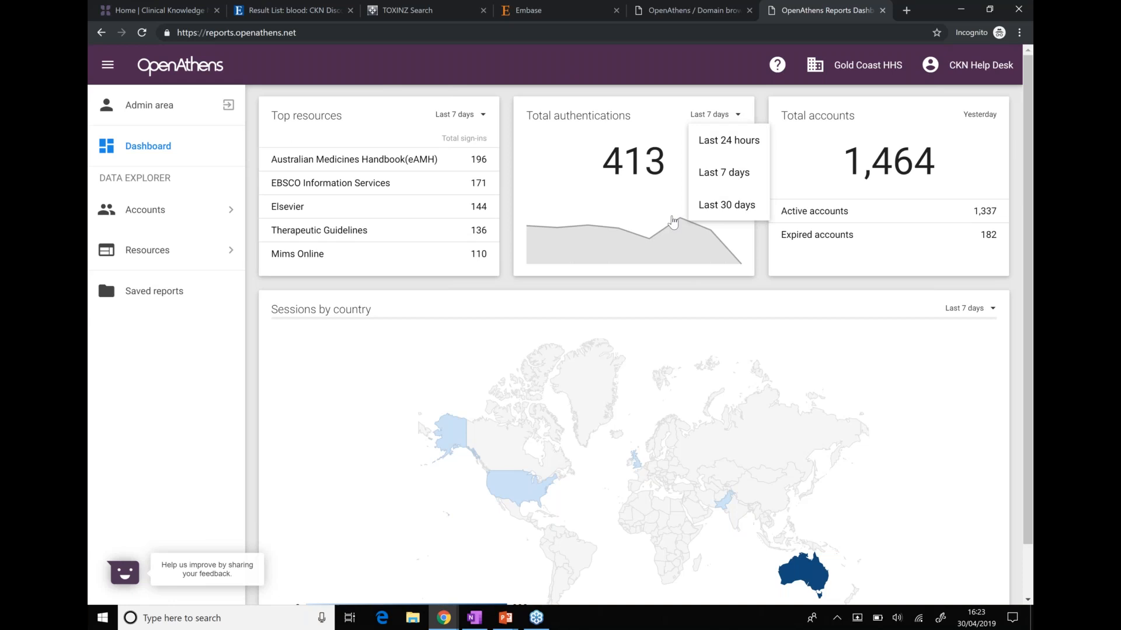
scroll(673, 221, "down", 1)
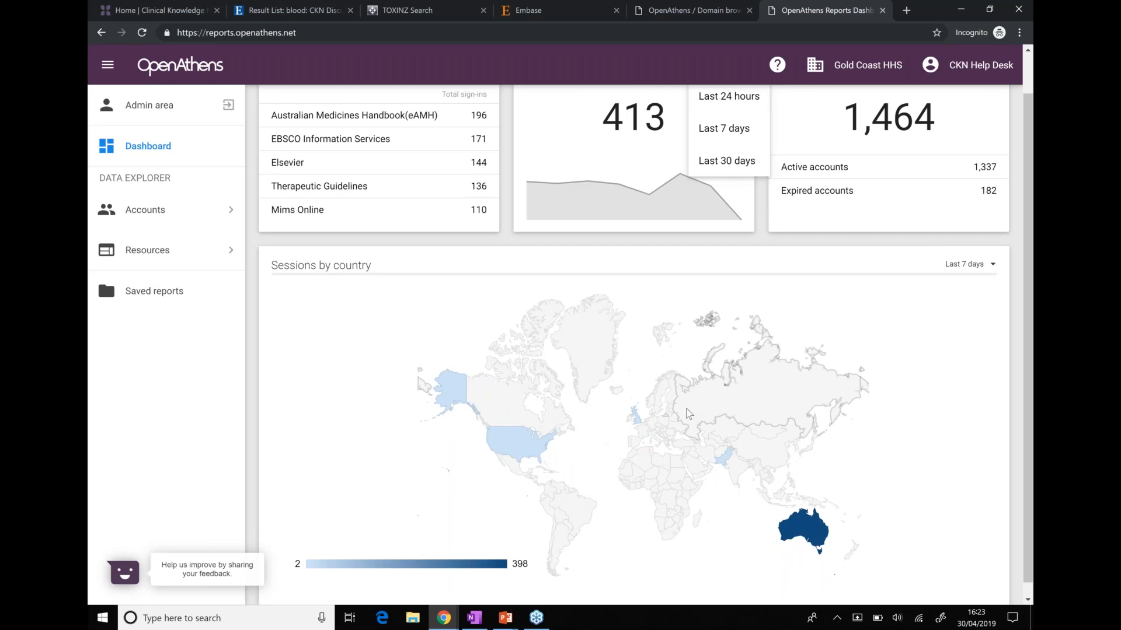
mouse_move(640, 424)
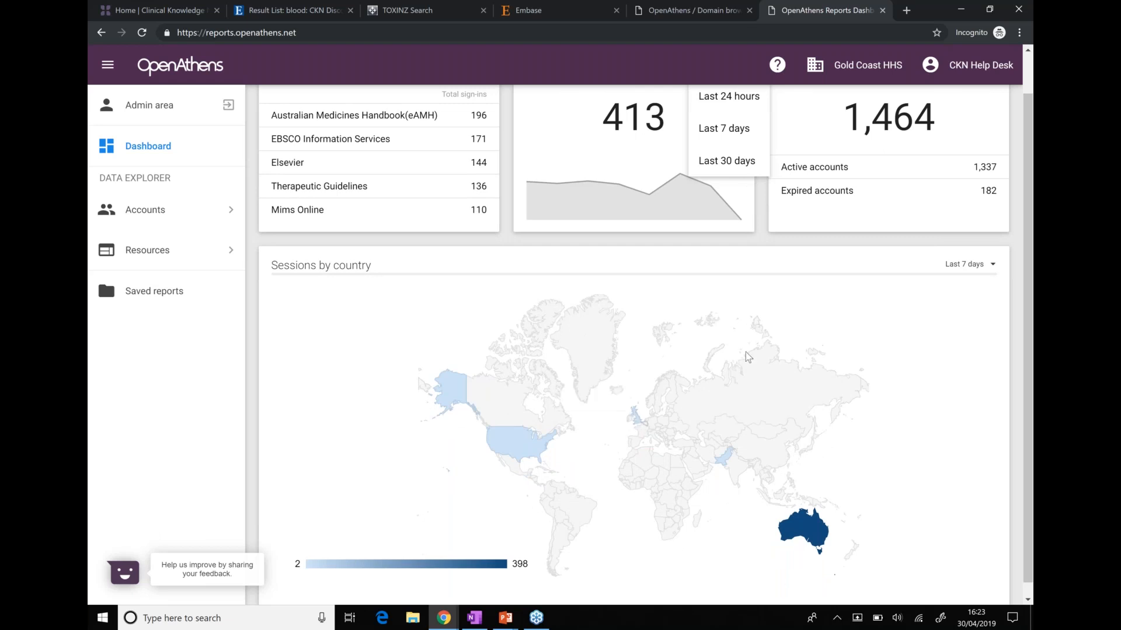
scroll(773, 394, "up", 1)
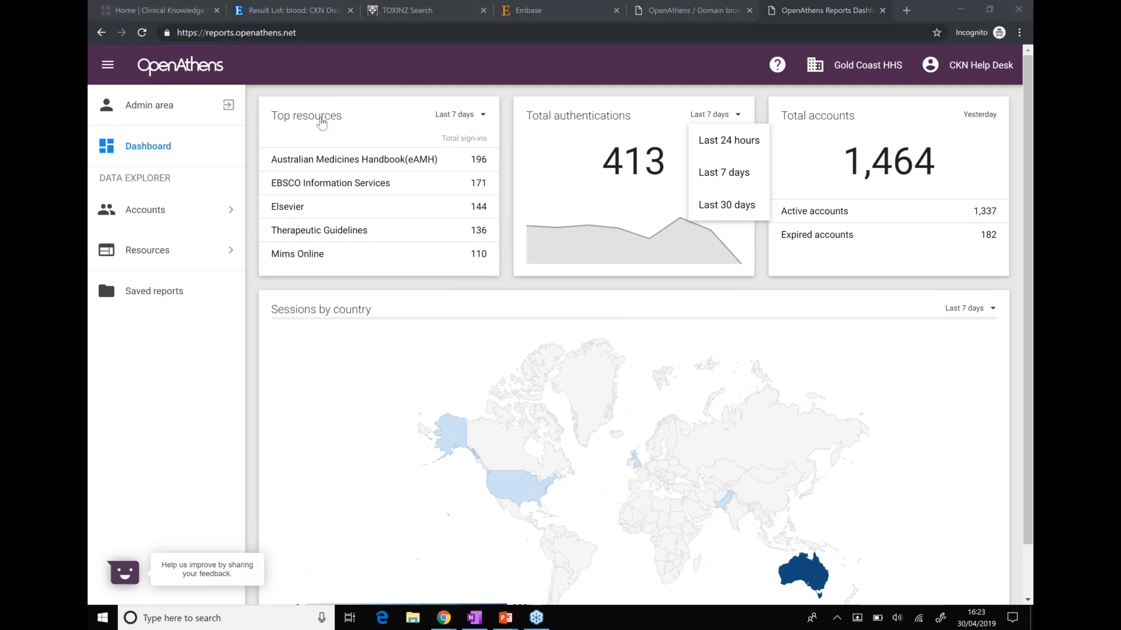
left_click(322, 118)
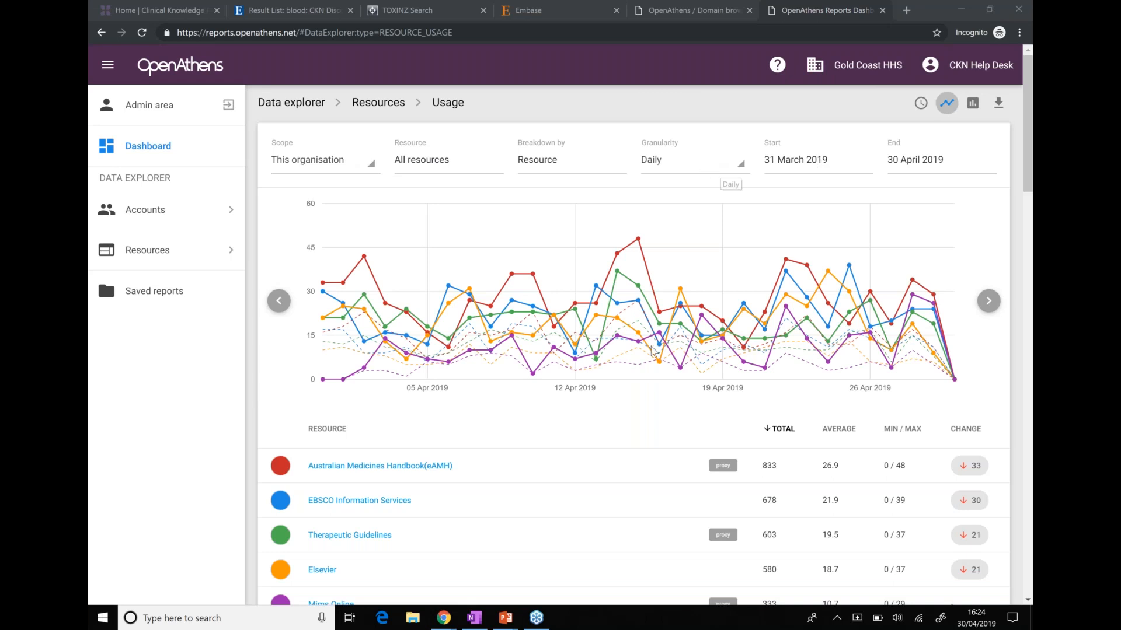
scroll(651, 349, "down", 2)
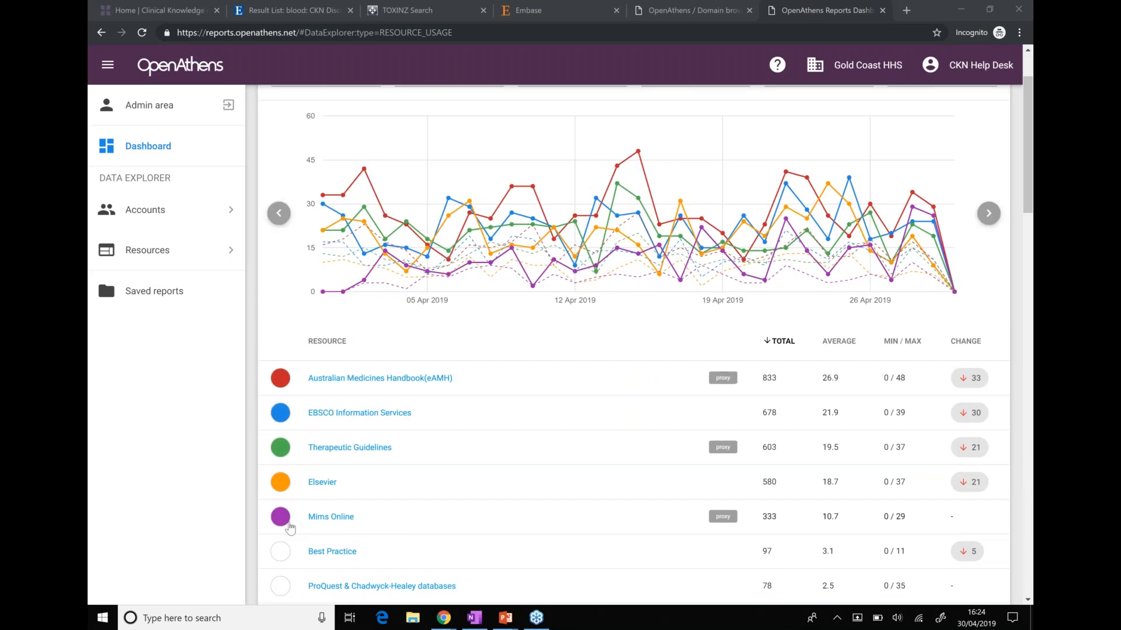
left_click(283, 519)
left_click(281, 483)
left_click(281, 447)
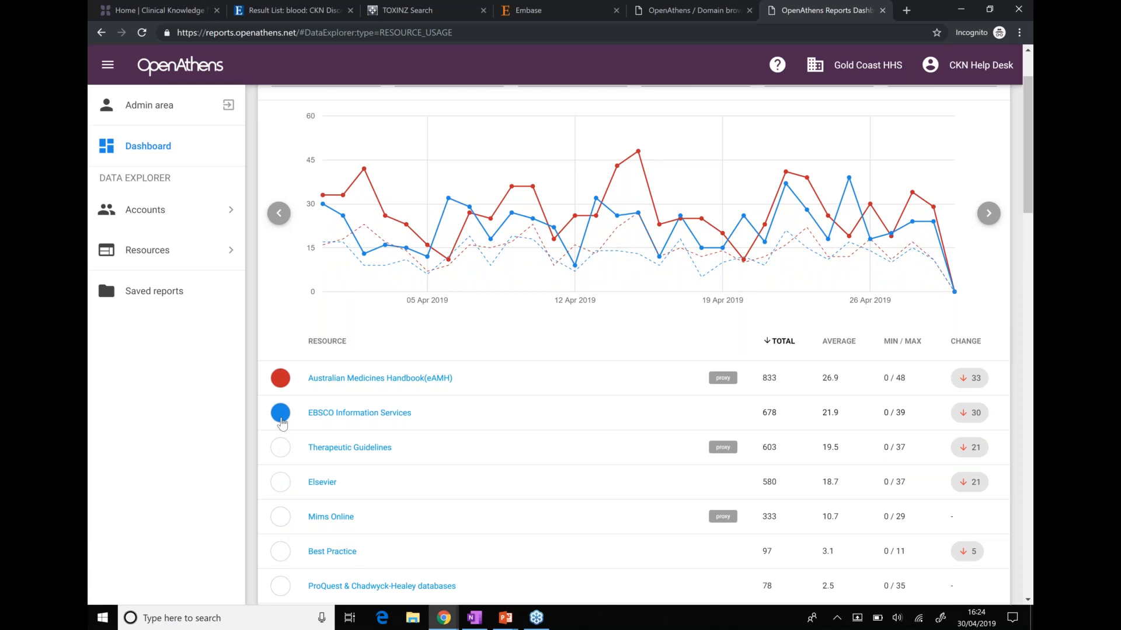
left_click(282, 416)
mouse_move(536, 233)
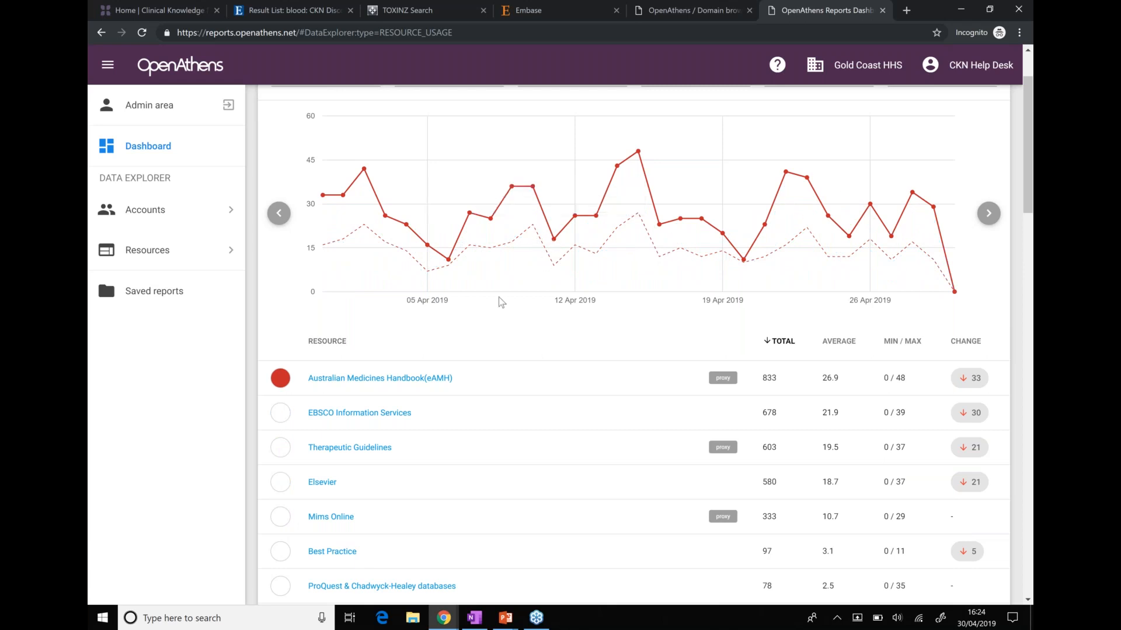
mouse_move(491, 257)
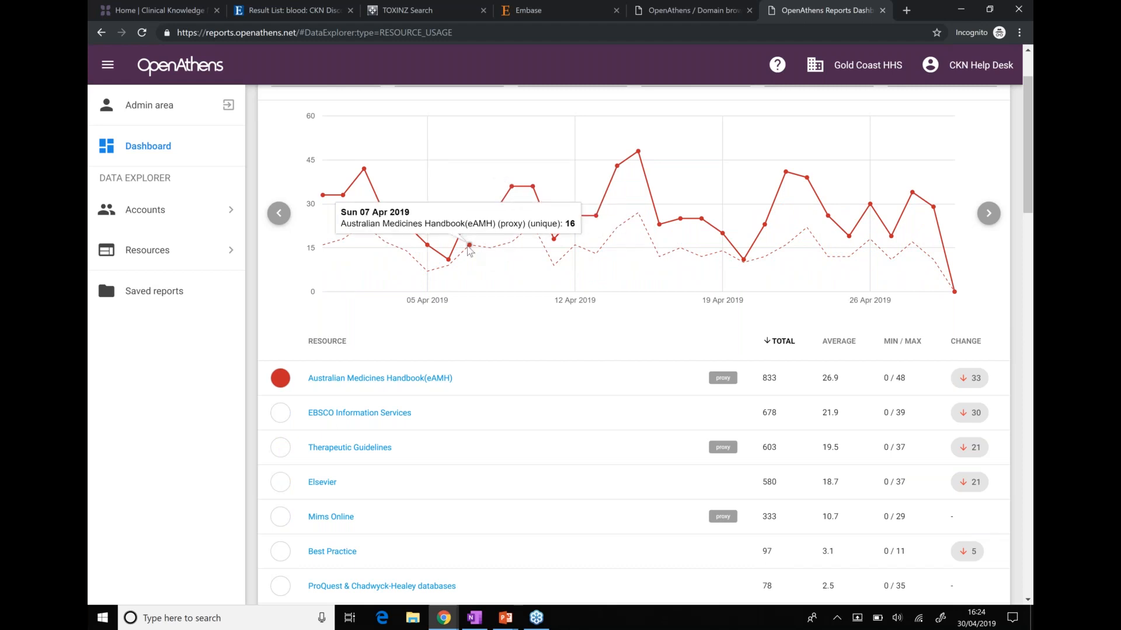
scroll(429, 286, "up", 1)
mouse_move(429, 286)
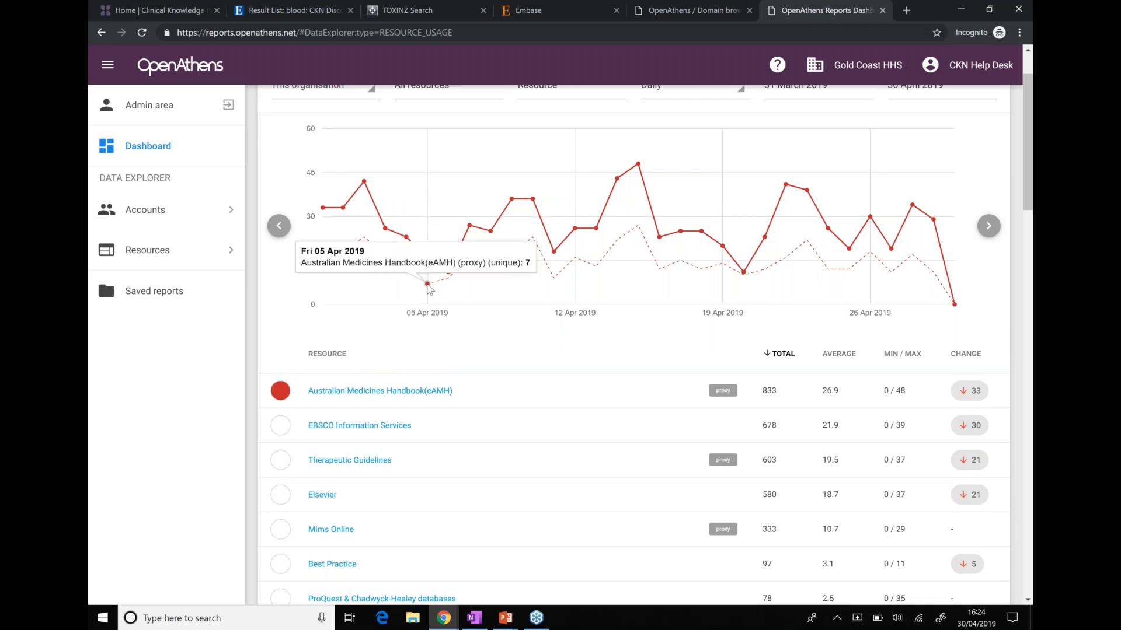
mouse_move(427, 260)
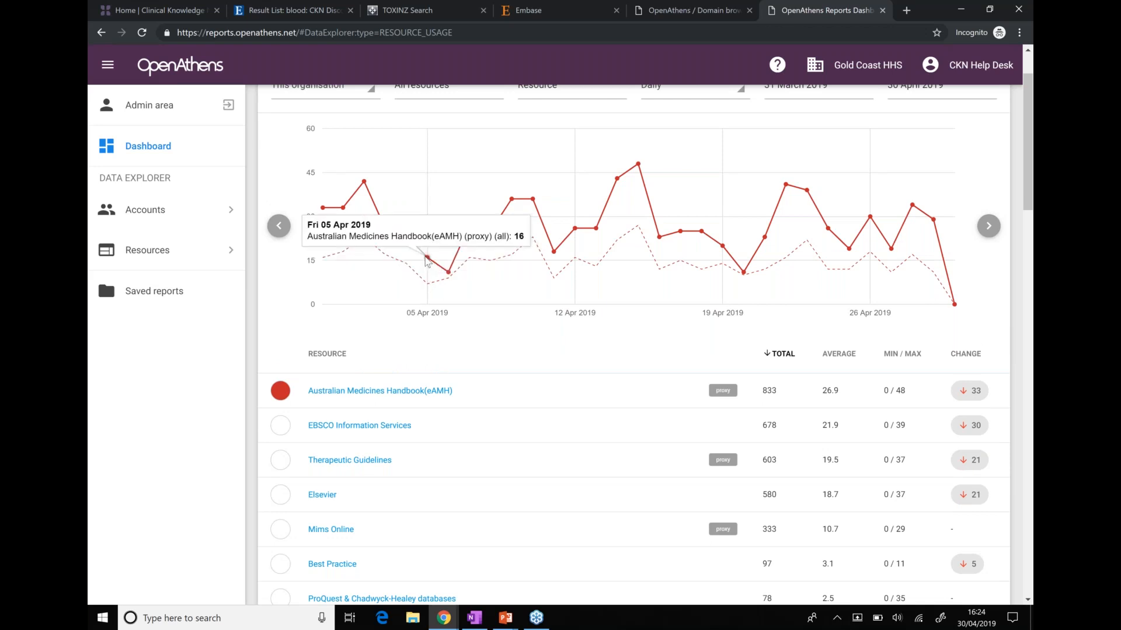
mouse_move(641, 229)
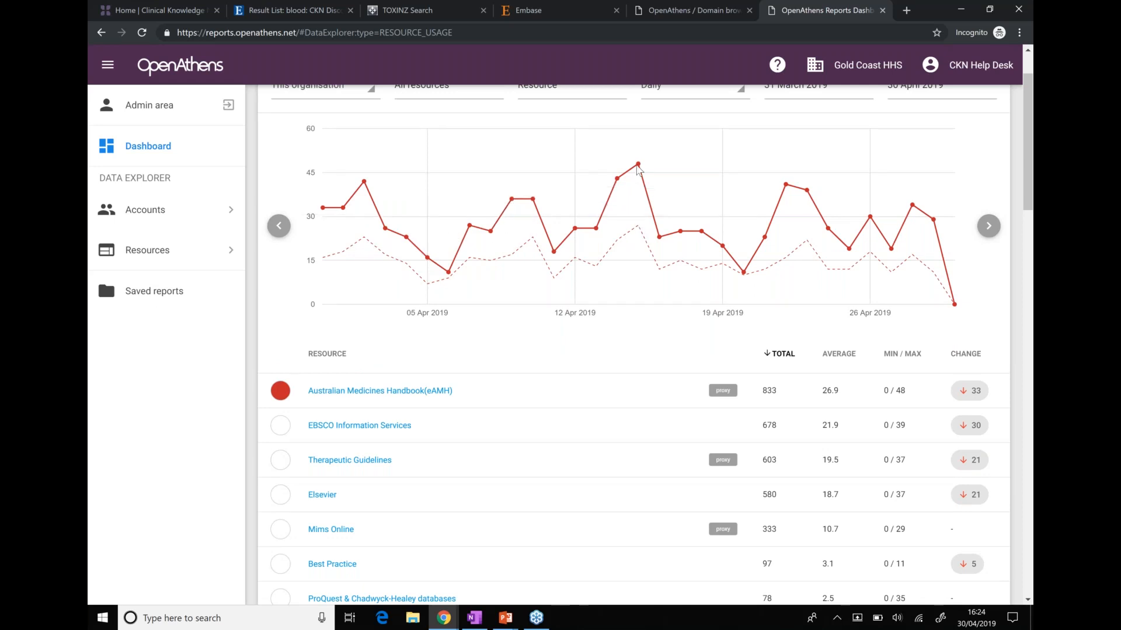
mouse_move(639, 168)
mouse_move(640, 169)
mouse_move(631, 238)
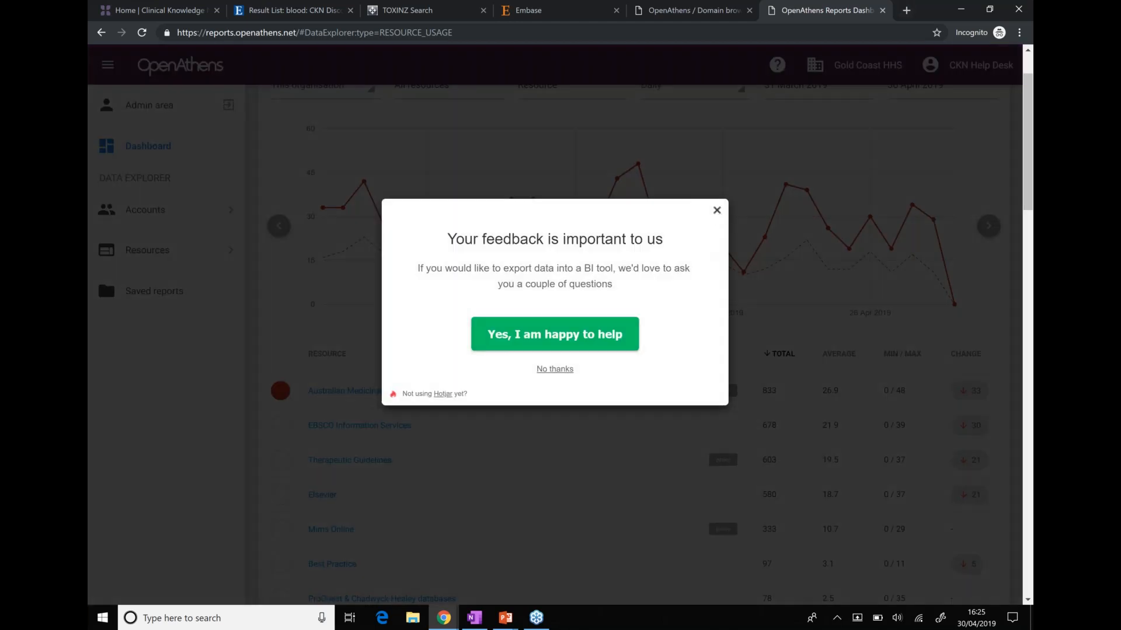
Dismiss the feedback popup, close the Reports tab and enter the organisation's admin area
left_click(717, 210)
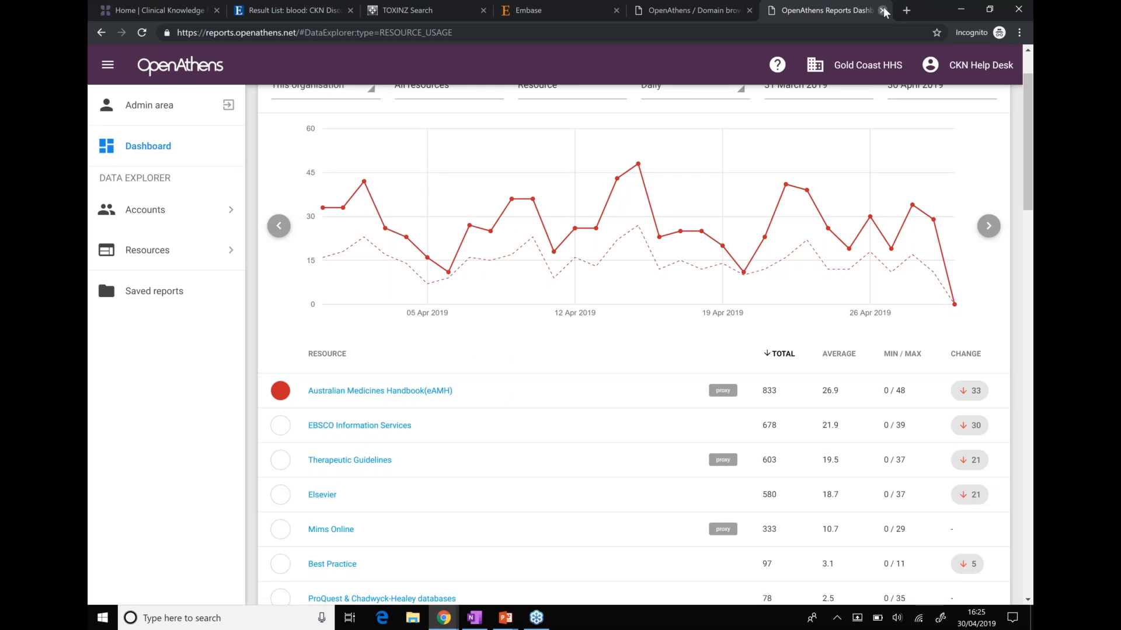
left_click(884, 12)
left_click(367, 234)
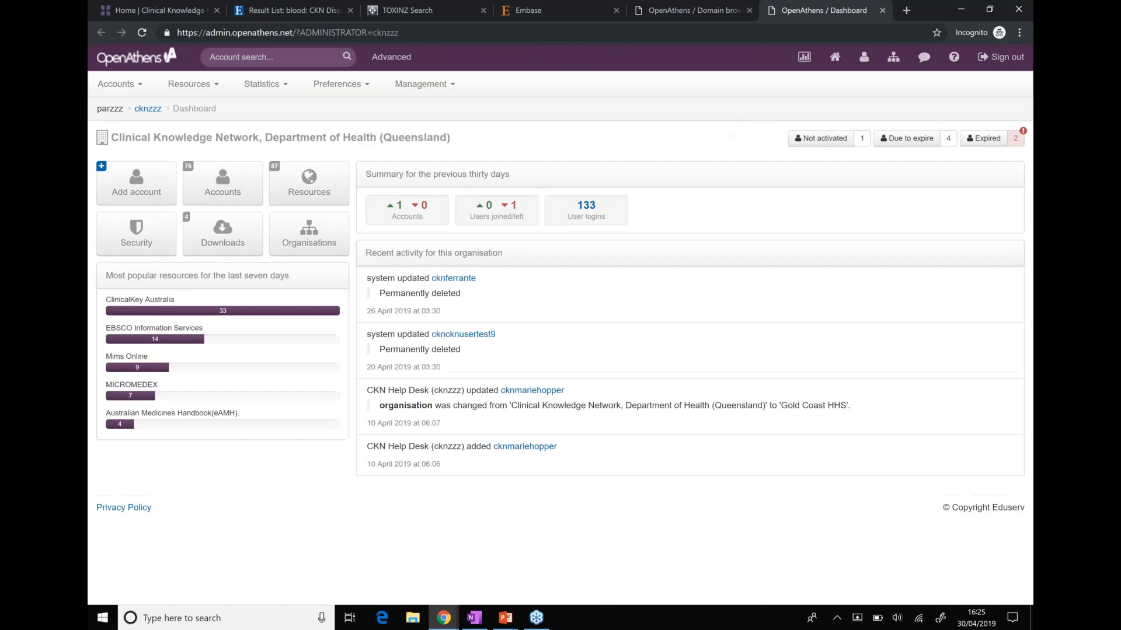
Open Statistics > Reporting for Clinical Knowledge Network and go to its resource usage report
left_click(278, 88)
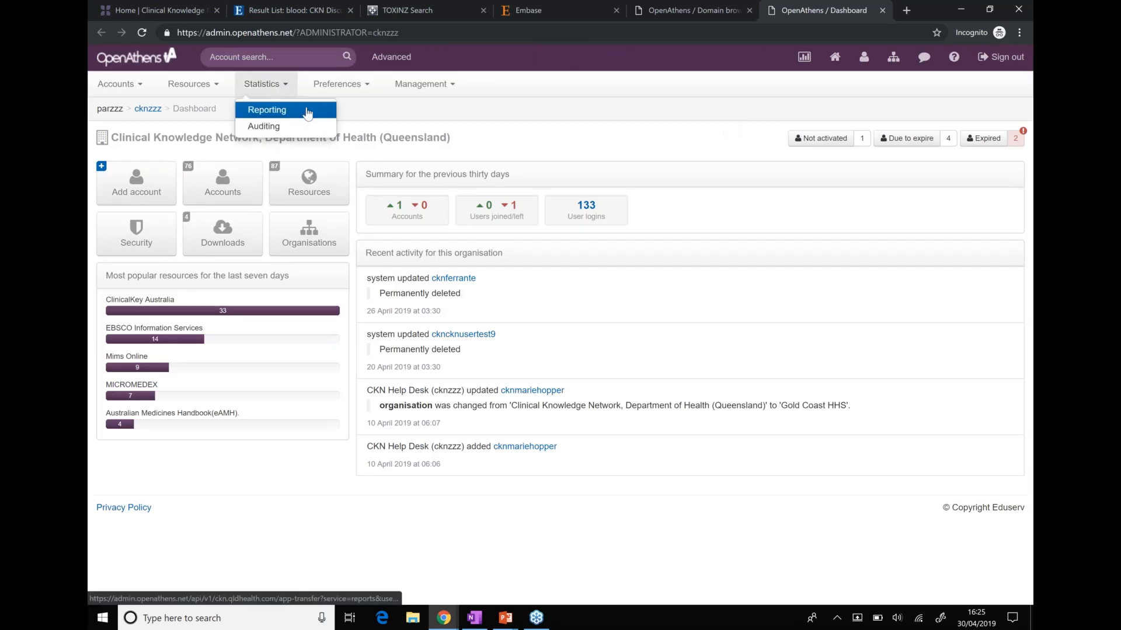
left_click(307, 110)
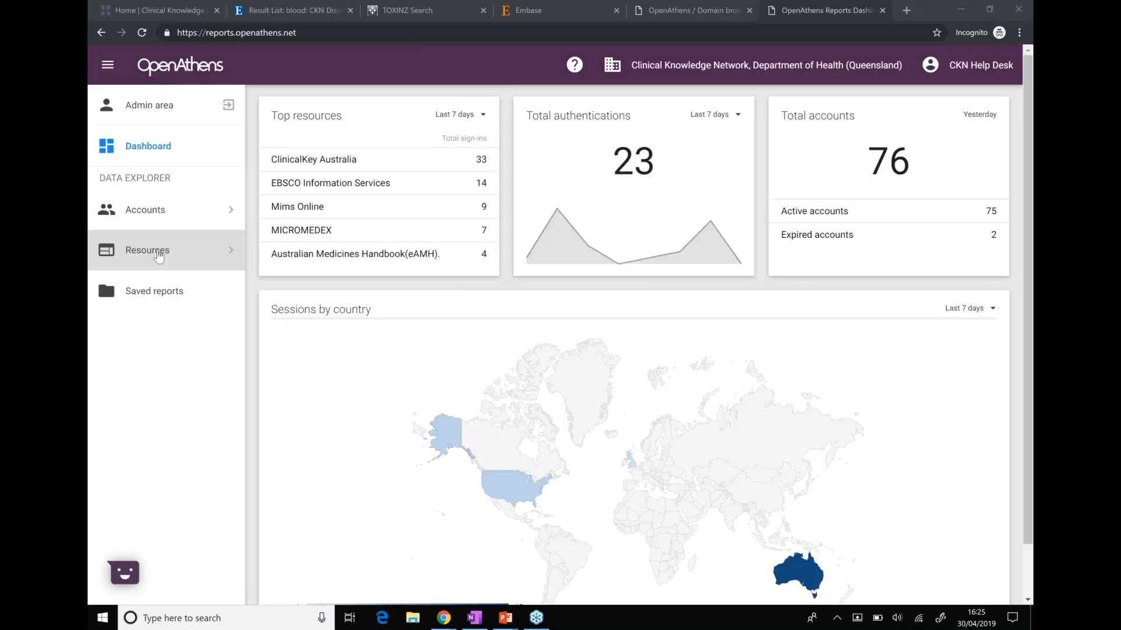
left_click(159, 252)
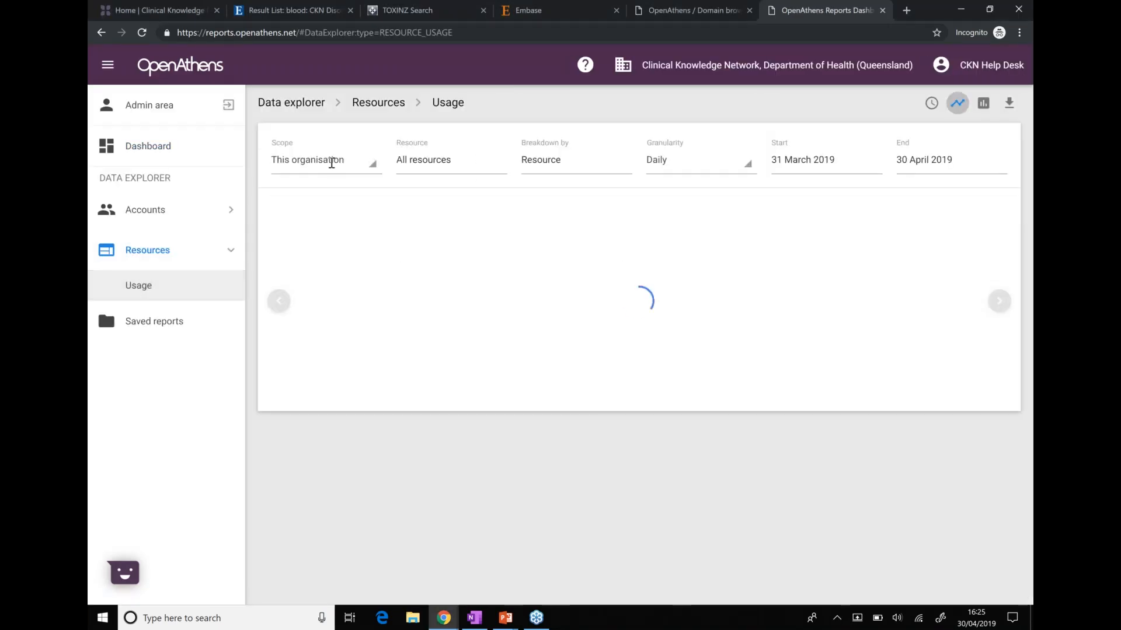
Set the Resources Usage report's scope to All organisations and break it down by Job Role
left_click(331, 162)
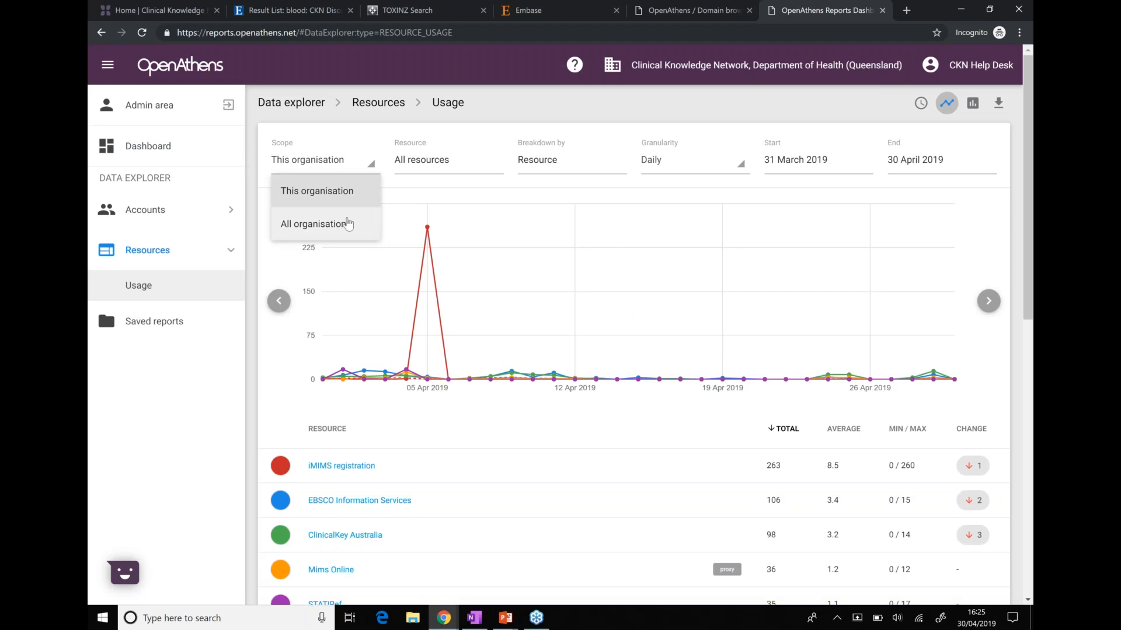
left_click(348, 224)
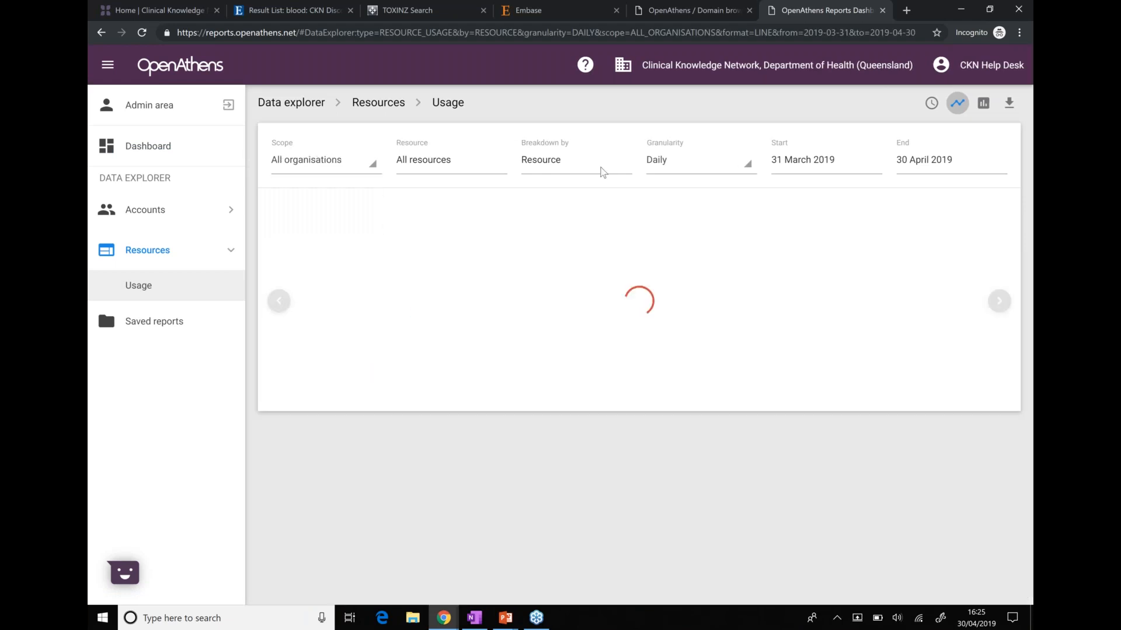
left_click_drag(817, 156, 740, 163)
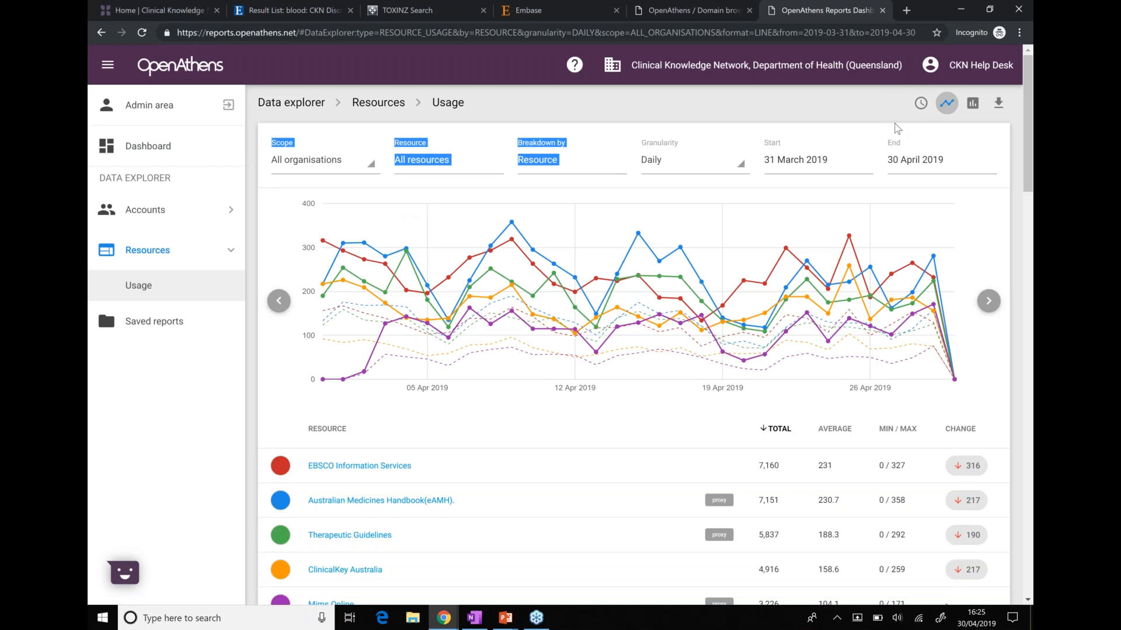
left_click(841, 125)
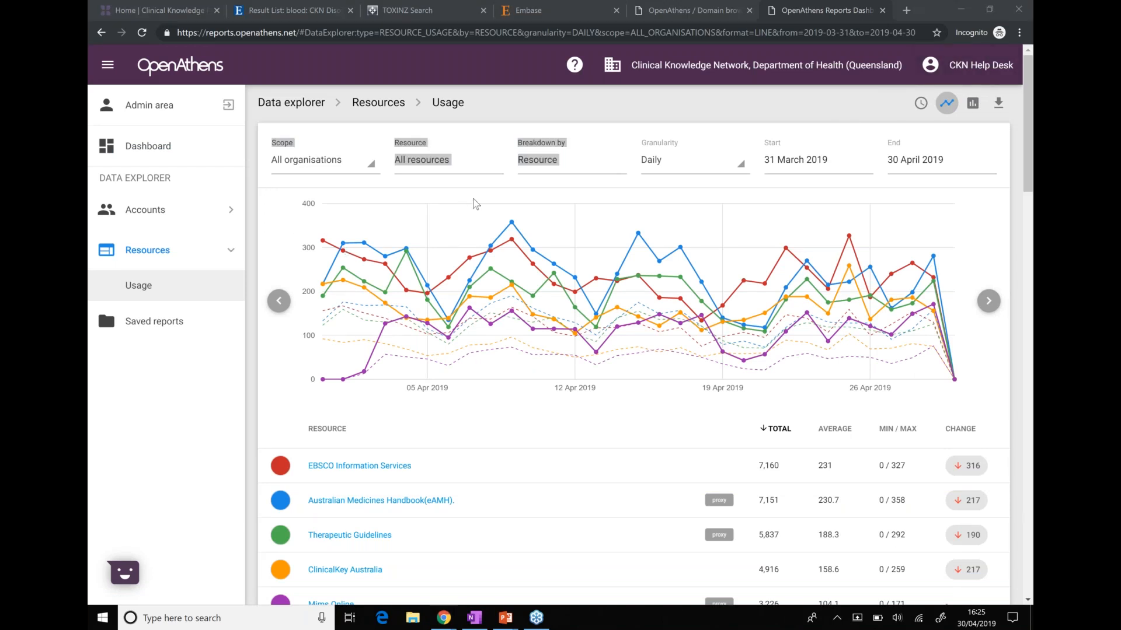
left_click(712, 99)
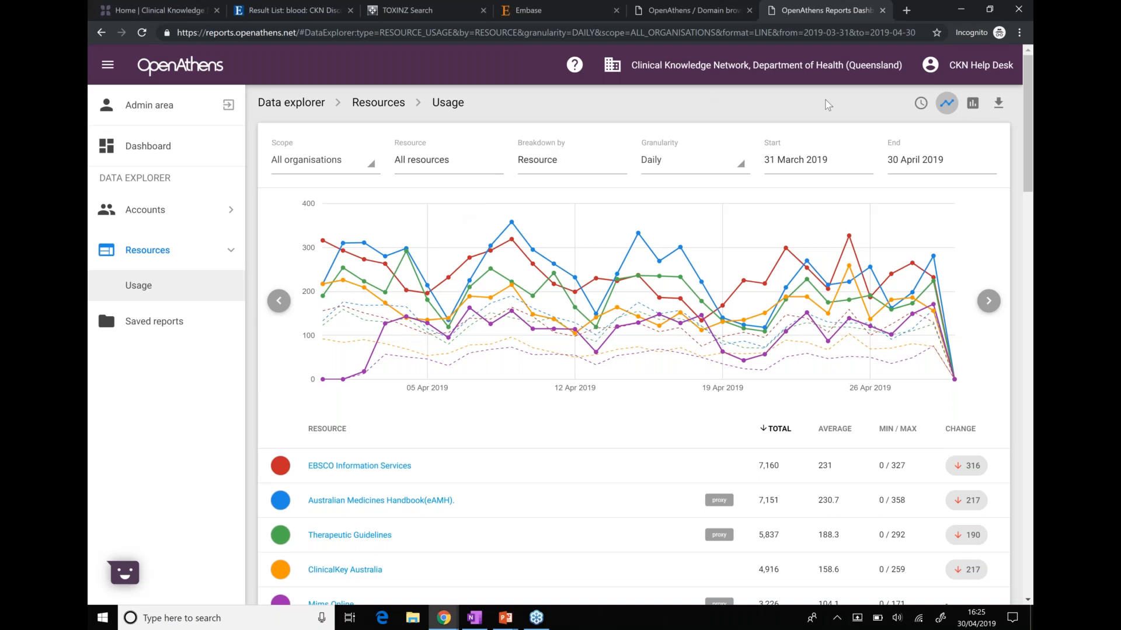
left_click(927, 103)
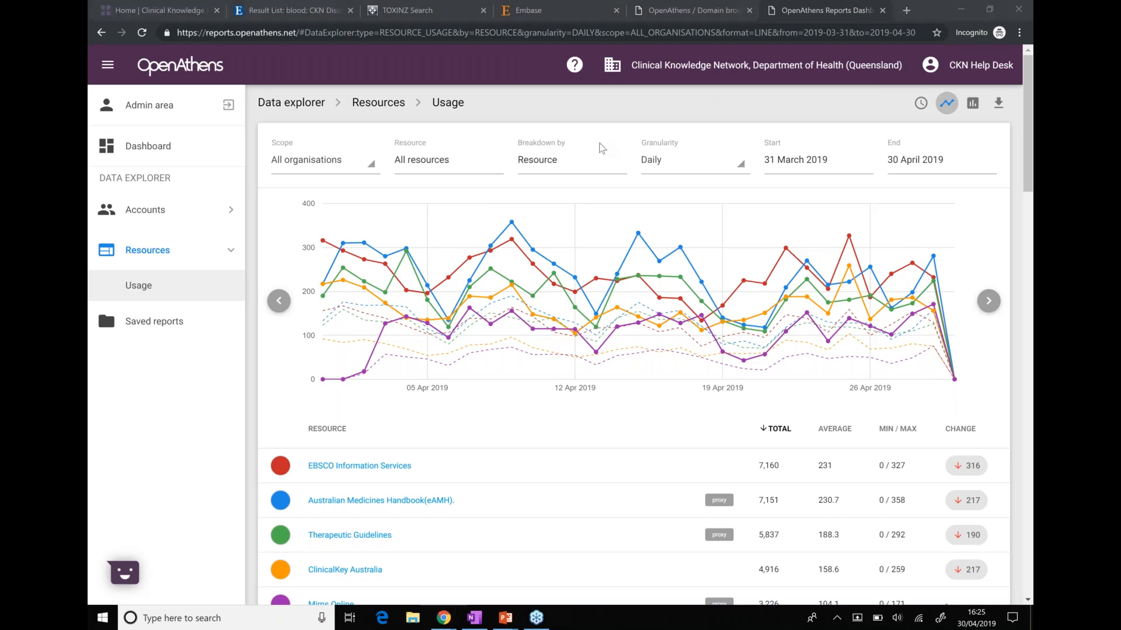
left_click(564, 169)
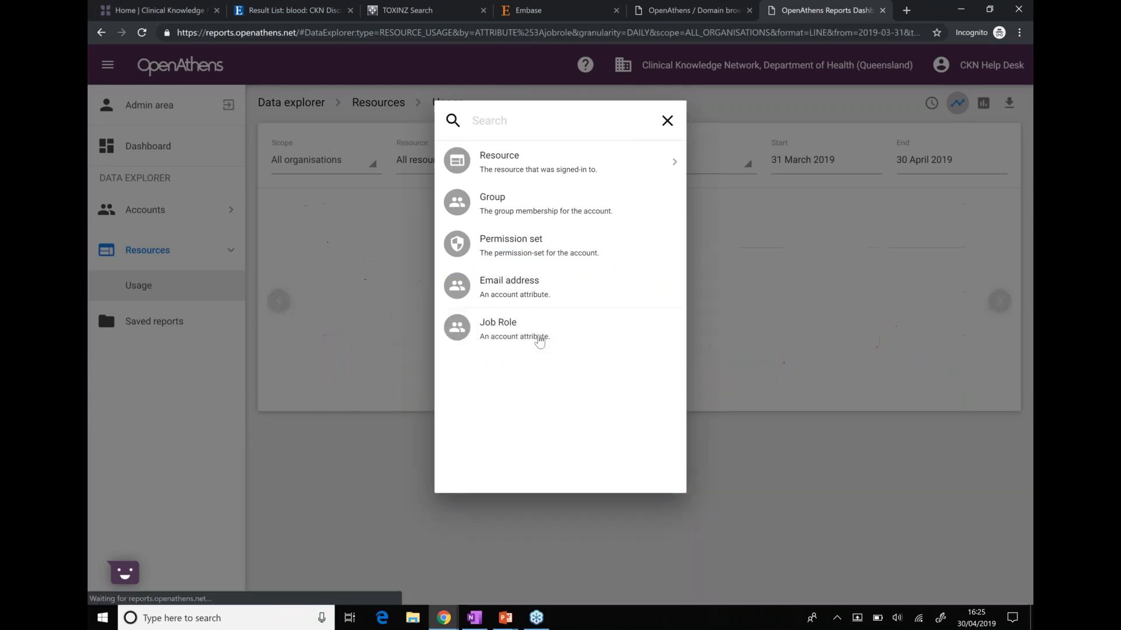
left_click(539, 341)
scroll(529, 304, "down", 1)
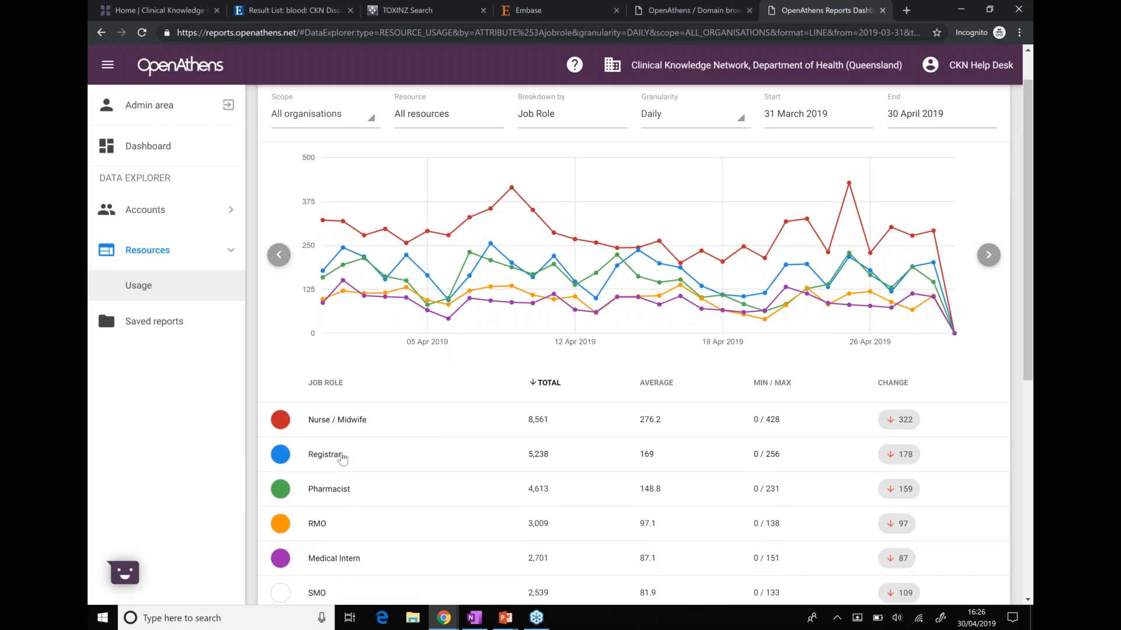
scroll(342, 460, "down", 1)
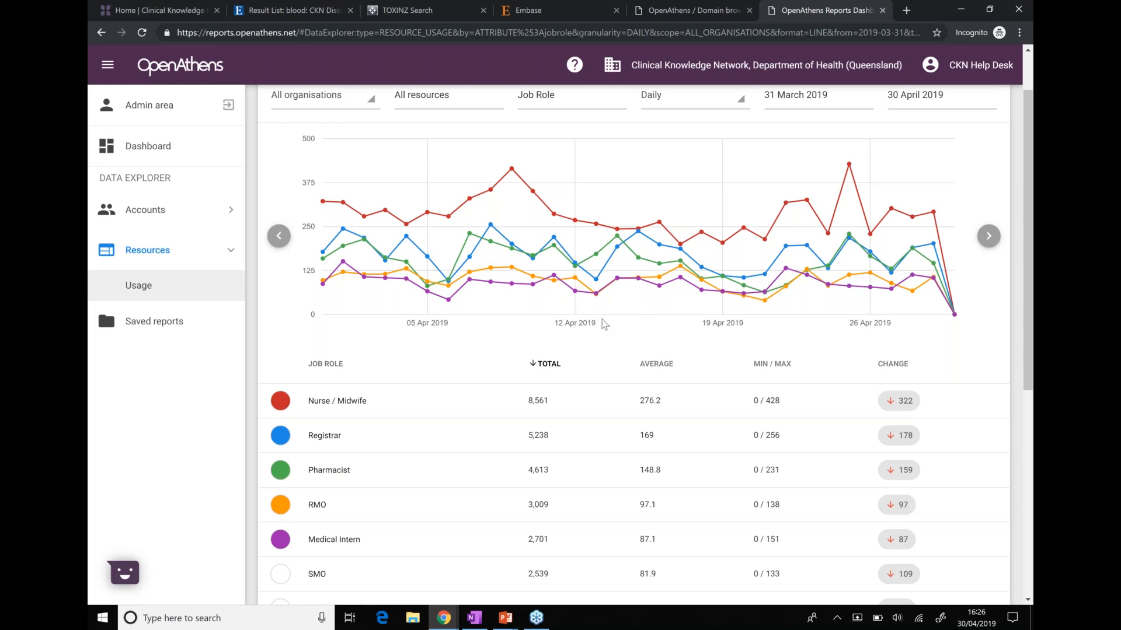
left_click_drag(556, 324, 407, 323)
left_click(576, 325)
triple_click(576, 325)
double_click(576, 326)
triple_click(576, 325)
Sign out of Domain Management from the domain browser page
left_click(692, 10)
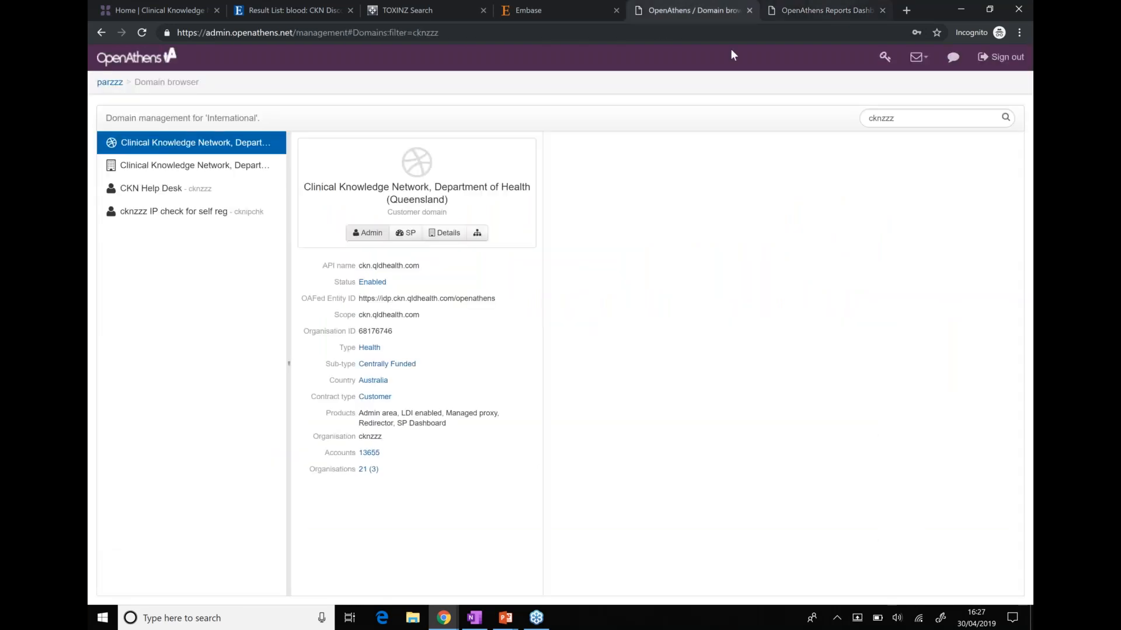
left_click(999, 56)
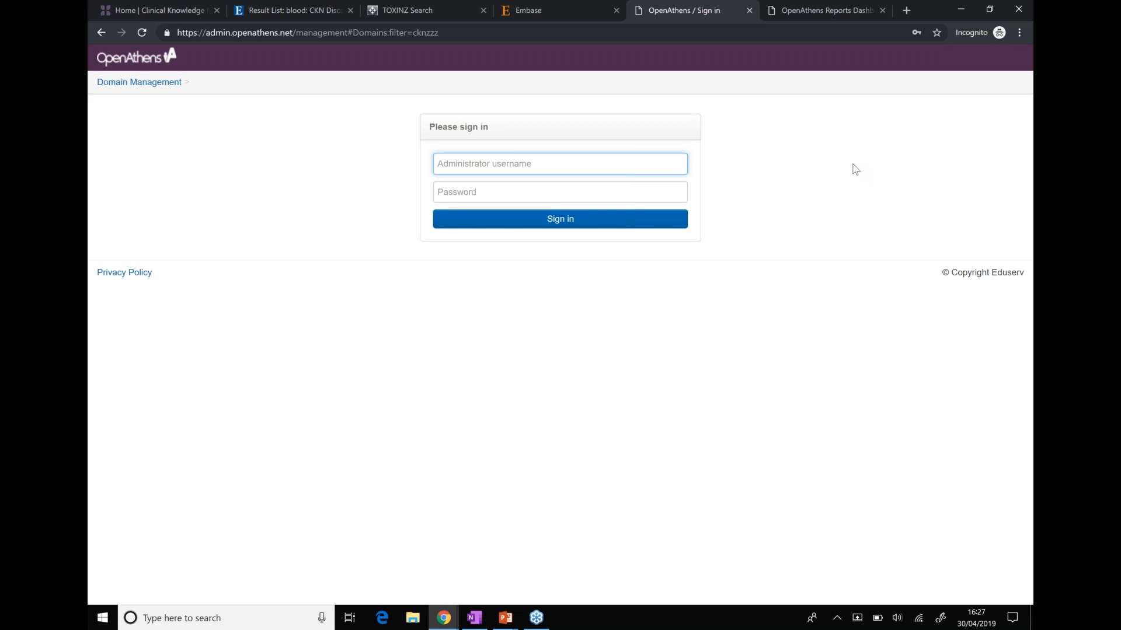
Return from the usage reports page to the Clinical Knowledge Network admin dashboard
key("alt+Tab")
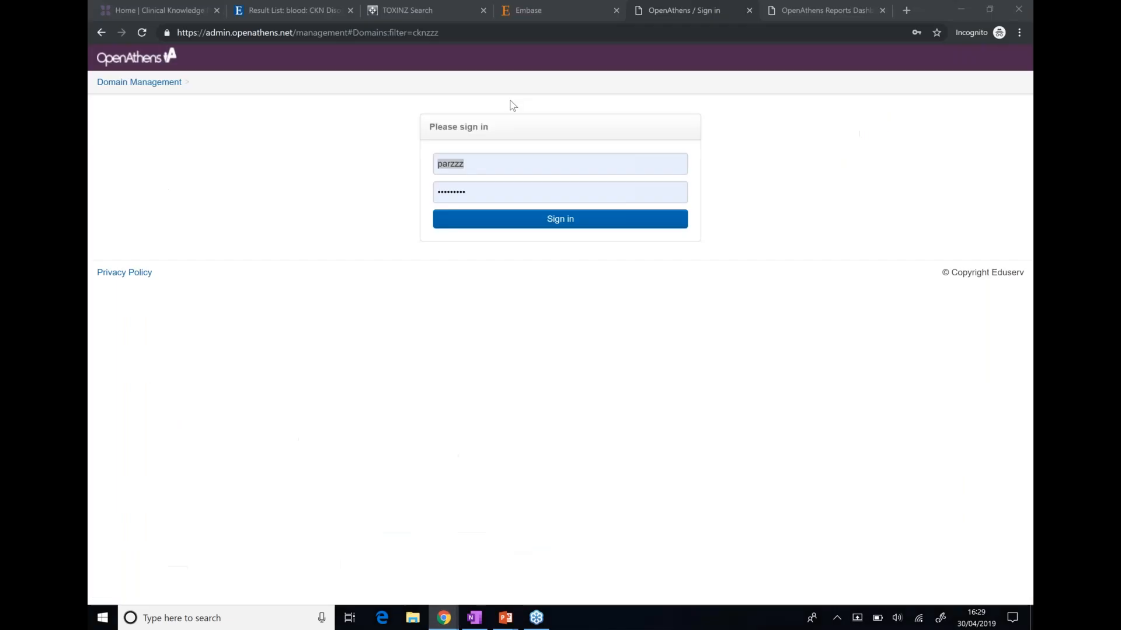
left_click(814, 6)
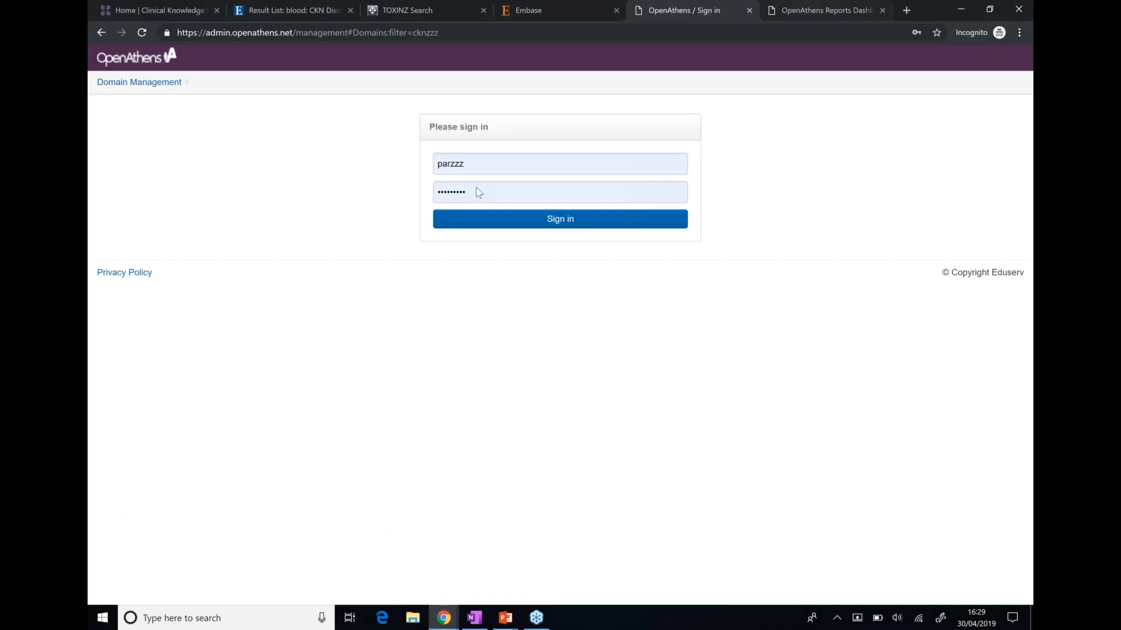
scroll(298, 130, "up", 1)
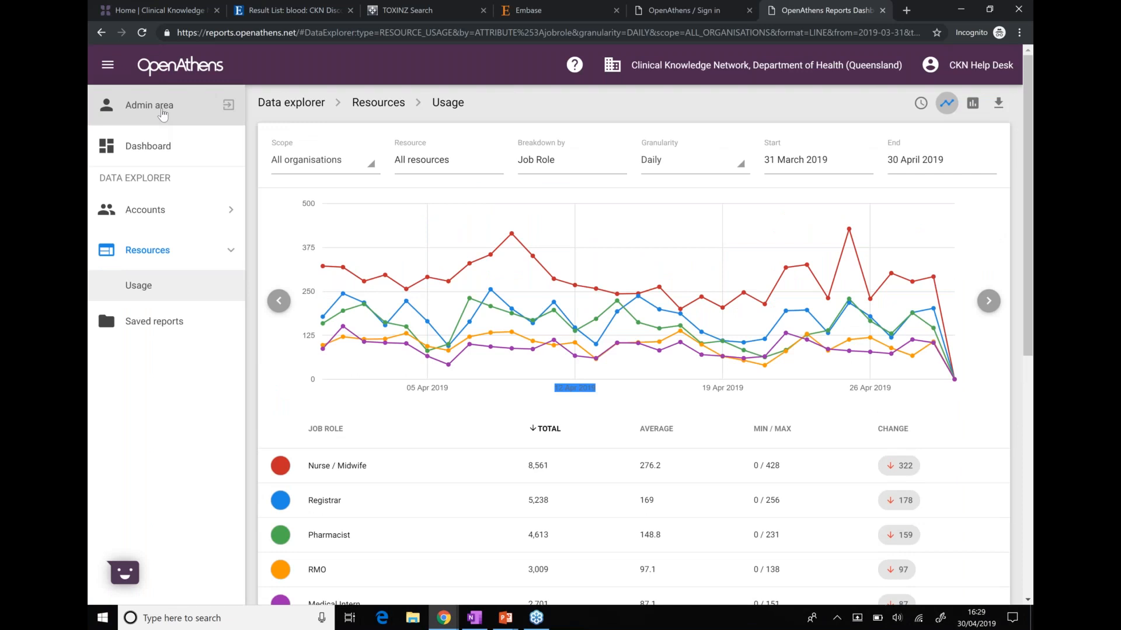
left_click(163, 112)
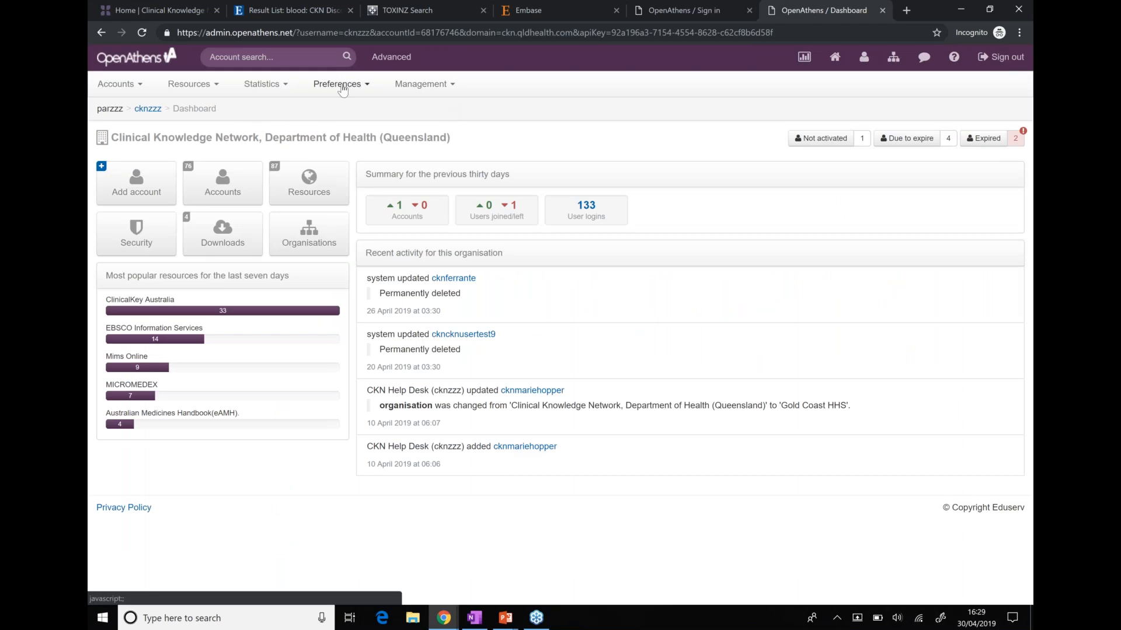
Open the schema editor from the organisation preferences to show its custom attributes
left_click(281, 86)
left_click(344, 85)
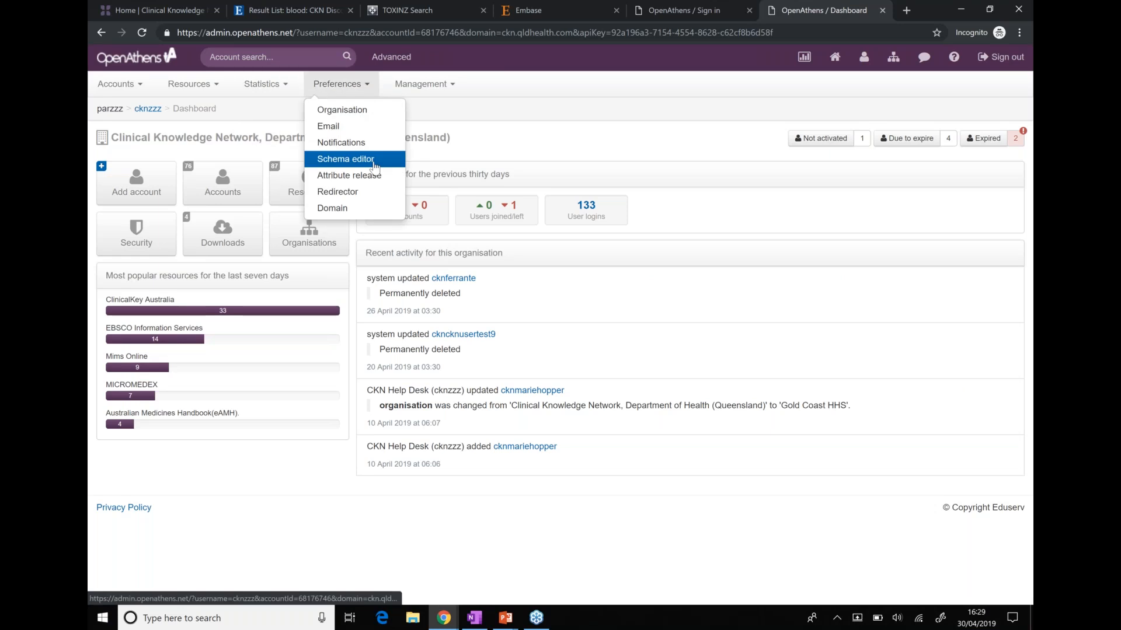
left_click(350, 159)
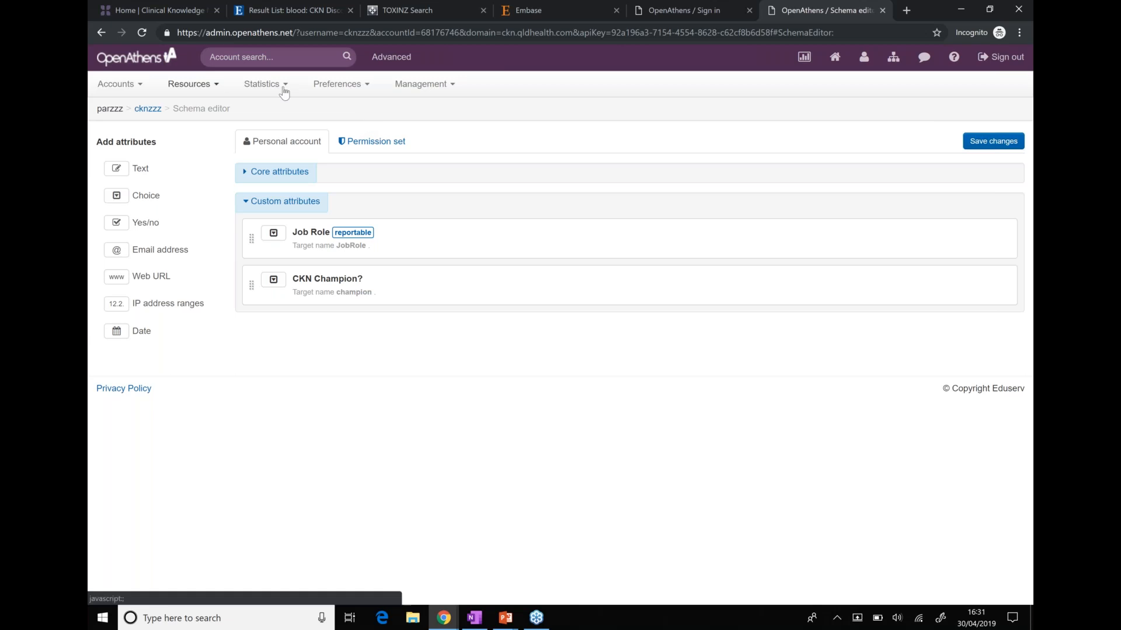
Bring the Demo introduction PowerPoint deck to the front at slide 22
left_click(507, 618)
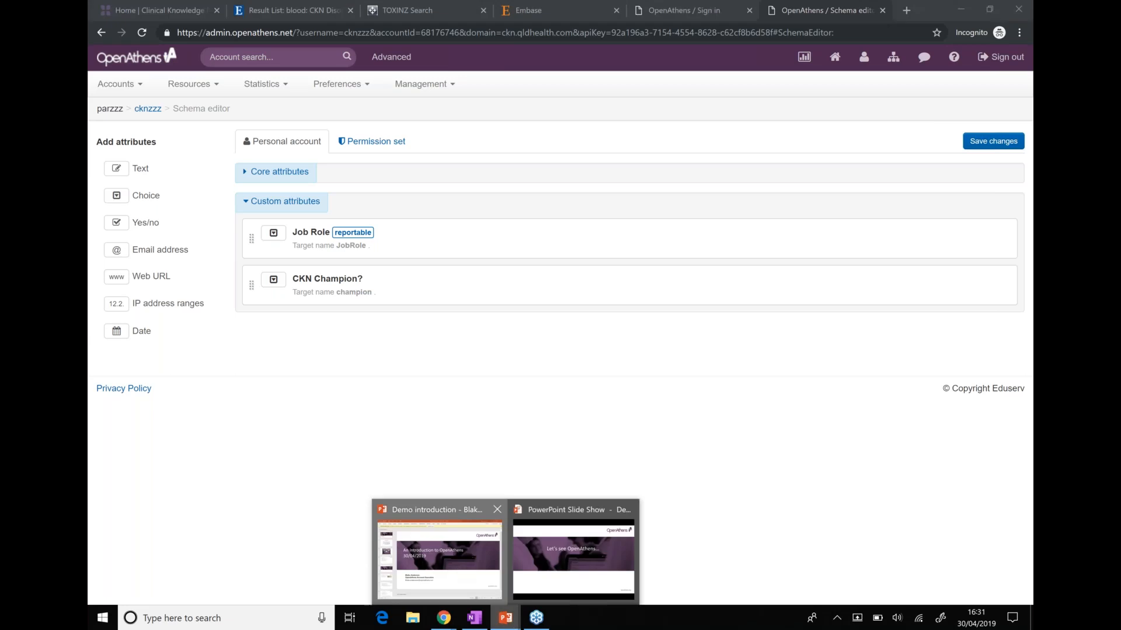
left_click(439, 554)
left_click(181, 456)
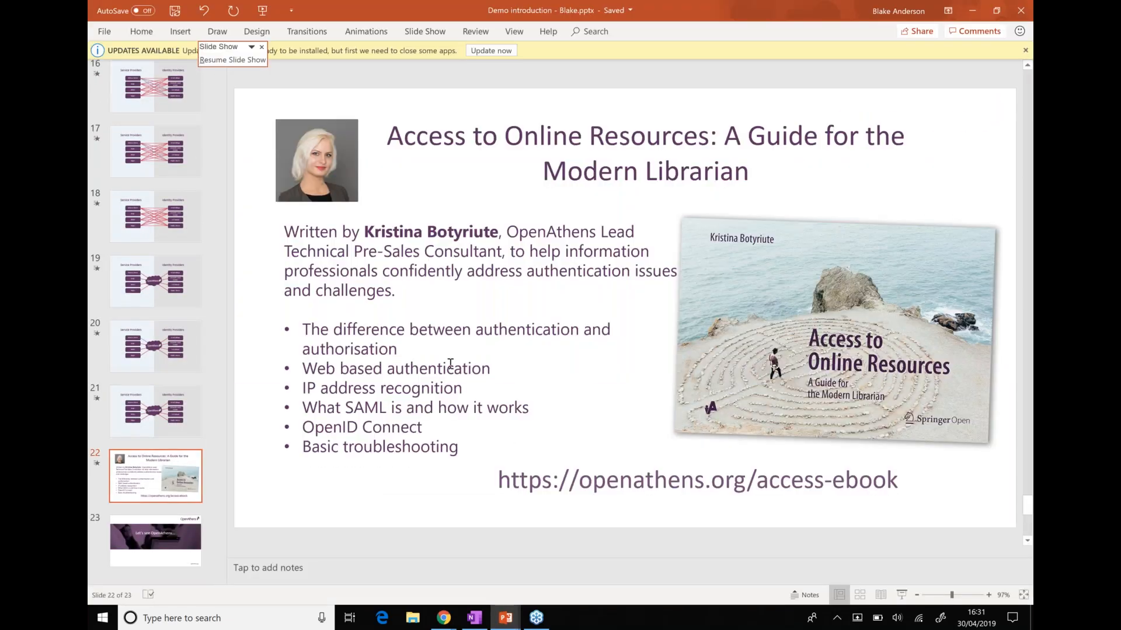